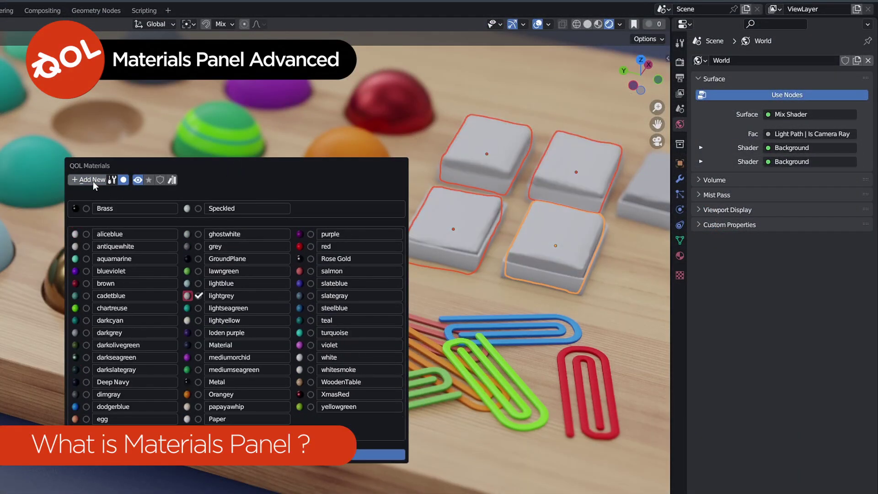
Apply the salmon material to the four selected blocks from the QOL Materials popup.
{"action": "left_click", "coordinate": [300, 284]}
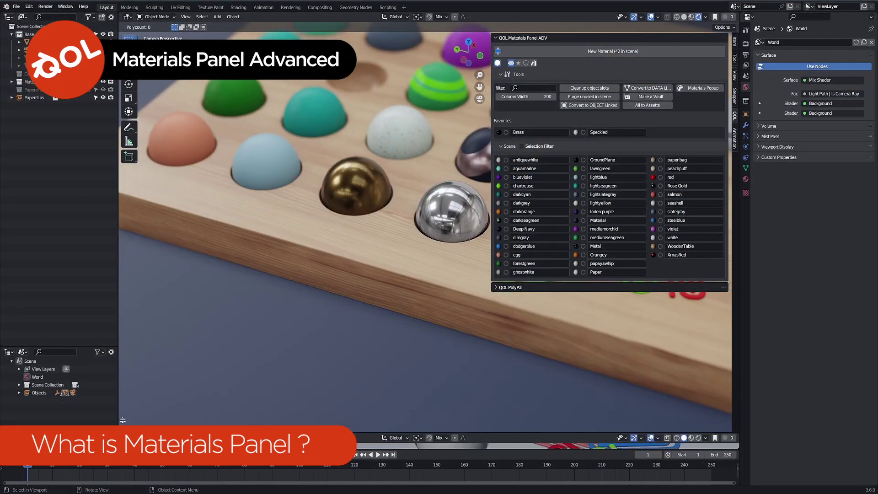
Enlarge the bottom area and make it an Asset Browser showing Current File assets.
{"action": "left_click_drag", "start_coordinate": [122, 420], "coordinate": [123, 350]}
{"action": "left_click", "coordinate": [127, 353]}
{"action": "left_click", "coordinate": [270, 415]}
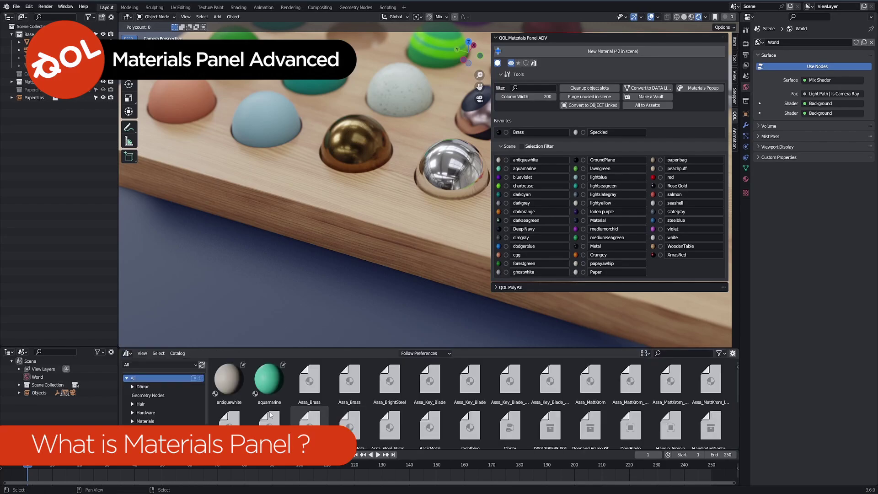
{"action": "left_click", "coordinate": [160, 365]}
{"action": "left_click", "coordinate": [151, 350]}
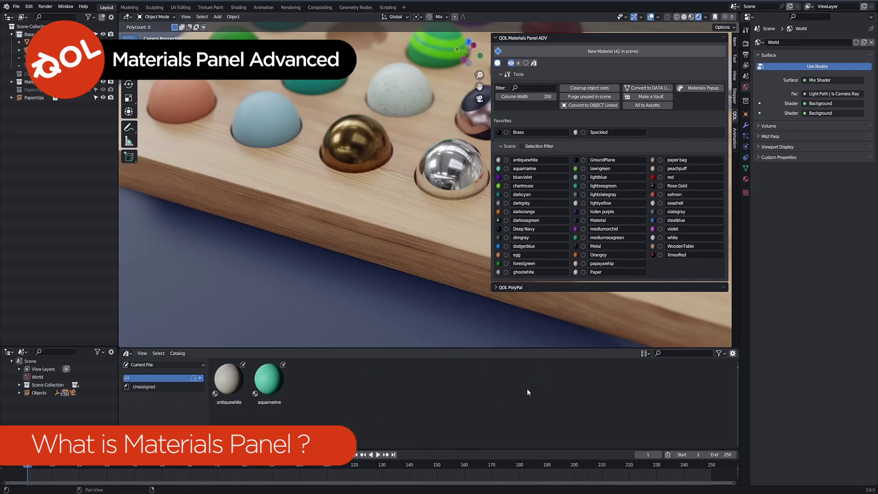
Send all scene materials to the asset browser with All to Assets and confirm.
{"action": "left_click", "coordinate": [650, 105]}
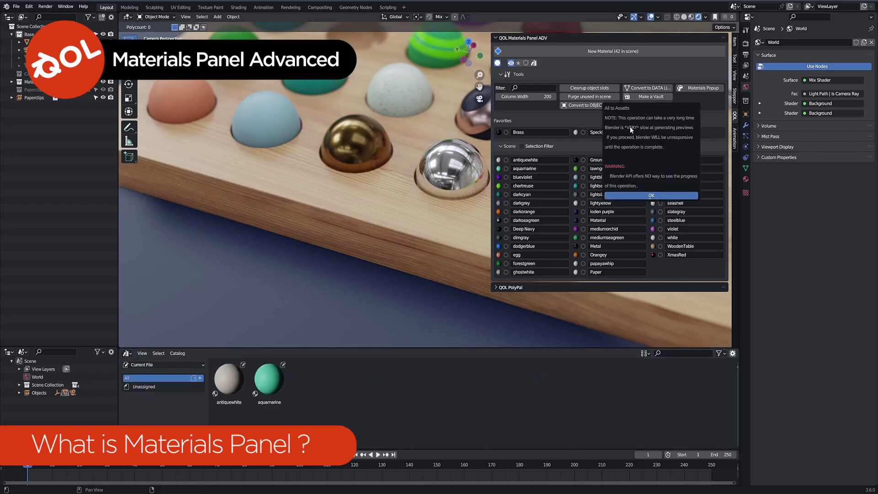
{"action": "left_click", "coordinate": [650, 195]}
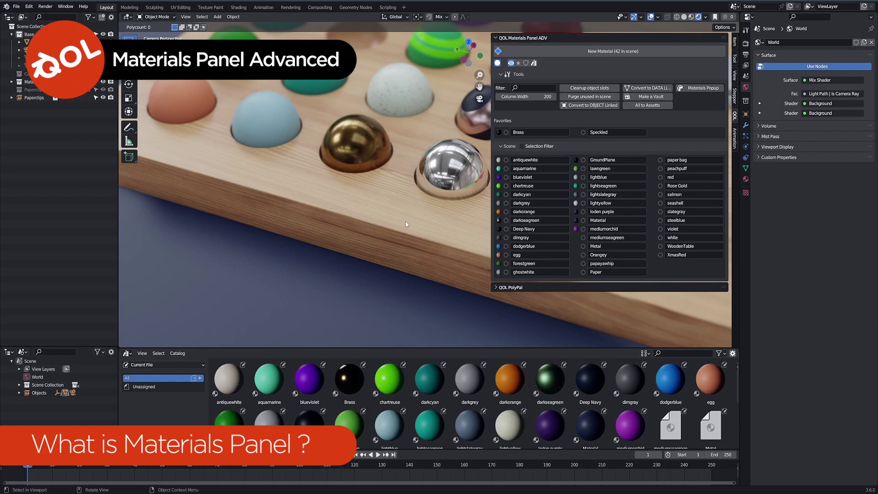
{"action": "left_click_drag", "start_coordinate": [353, 348], "coordinate": [402, 351]}
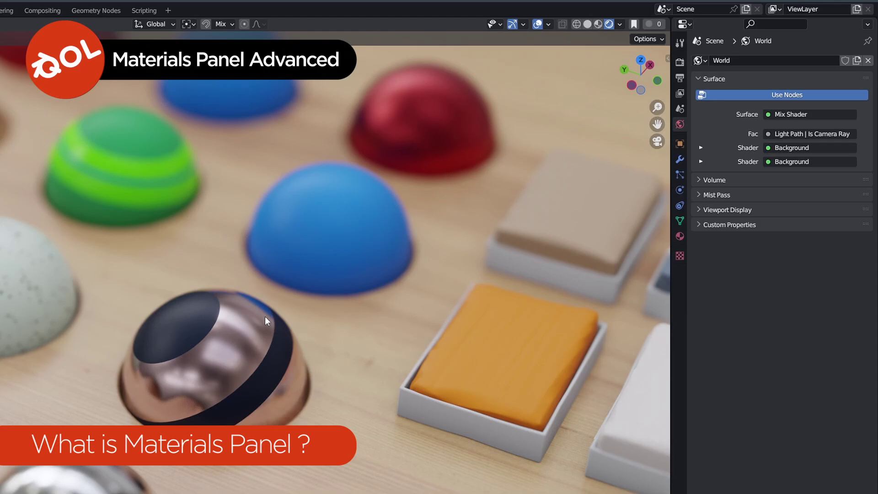
In the sidebar's expanded Tools, purge materials unused in the scene, leaving 33.
{"action": "key", "text": "n"}
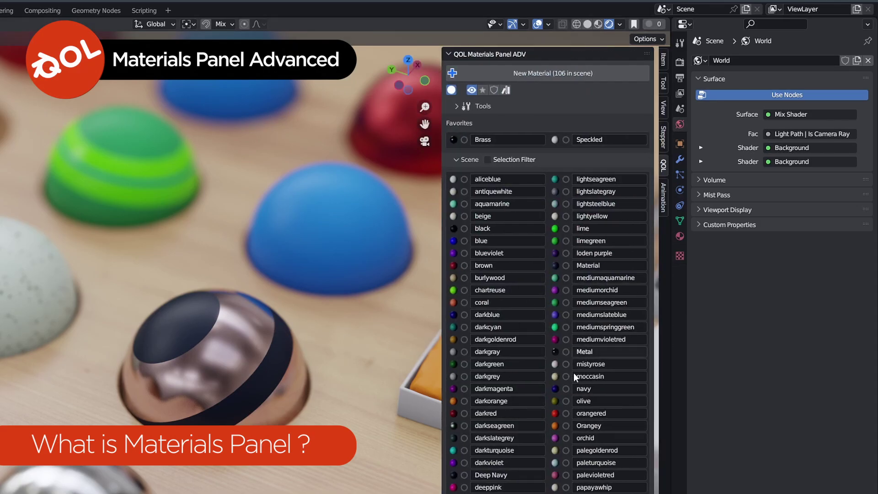
{"action": "scroll", "coordinate": [545, 155], "scroll_direction": "down", "scroll_amount": 10}
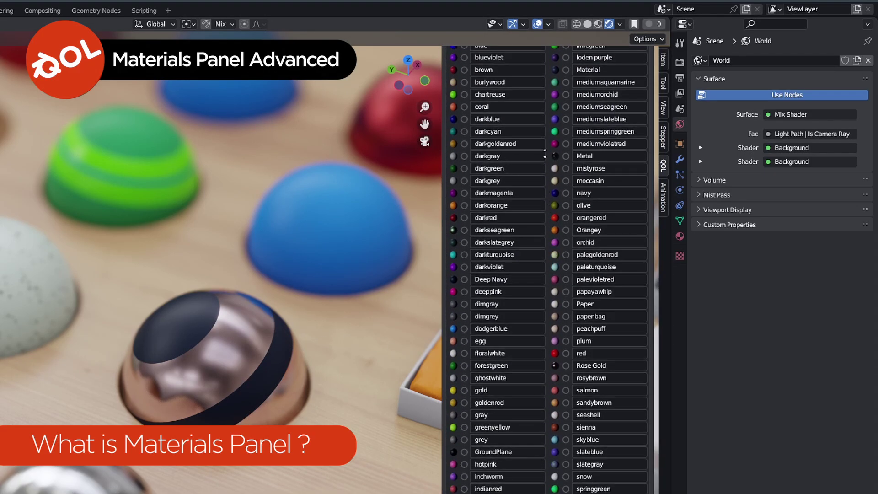
{"action": "scroll", "coordinate": [541, 109], "scroll_direction": "up", "scroll_amount": 10}
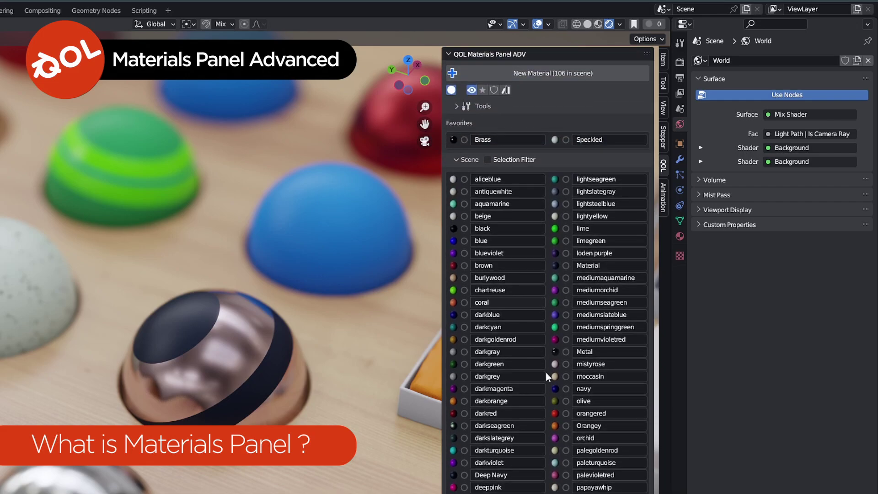
{"action": "left_click", "coordinate": [478, 106]}
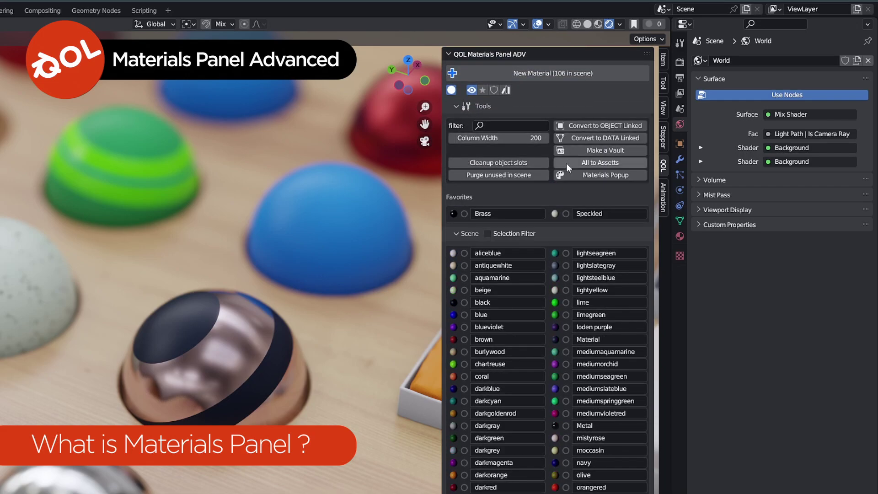
{"action": "left_click", "coordinate": [533, 174]}
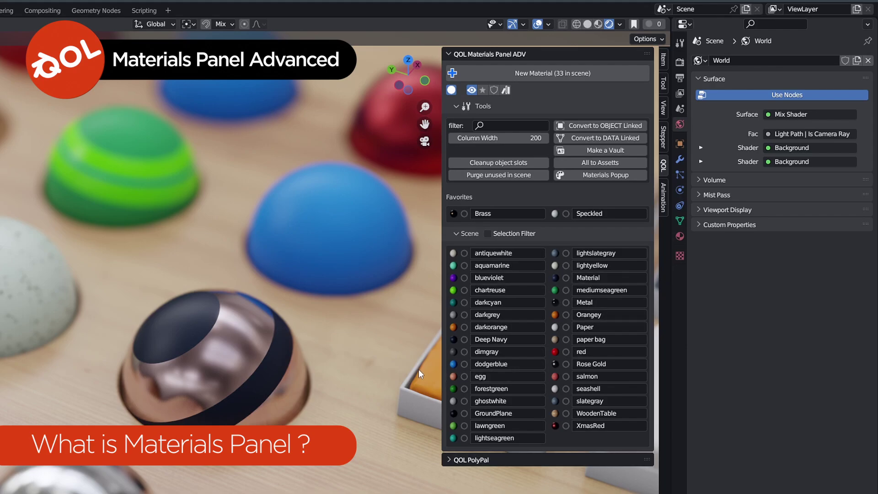
Show the QOL materials tab in the viewport sidebar, widened to two columns.
{"action": "key", "text": "n"}
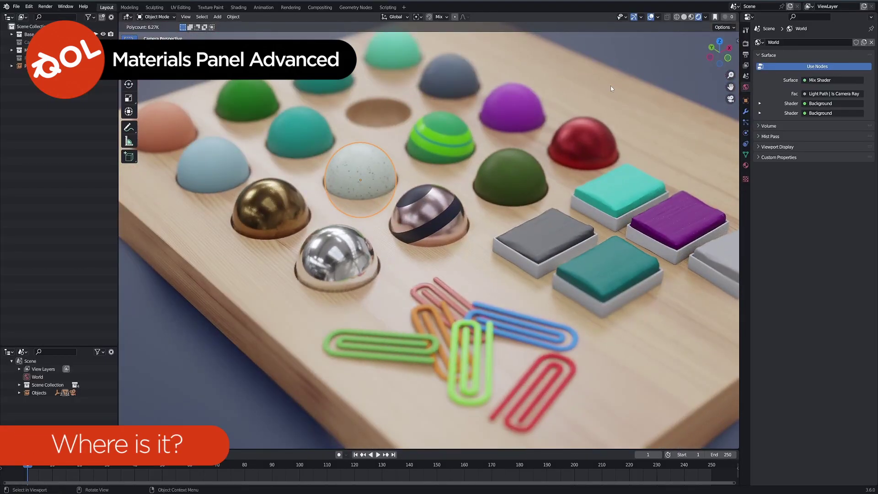
{"action": "left_click", "coordinate": [737, 39]}
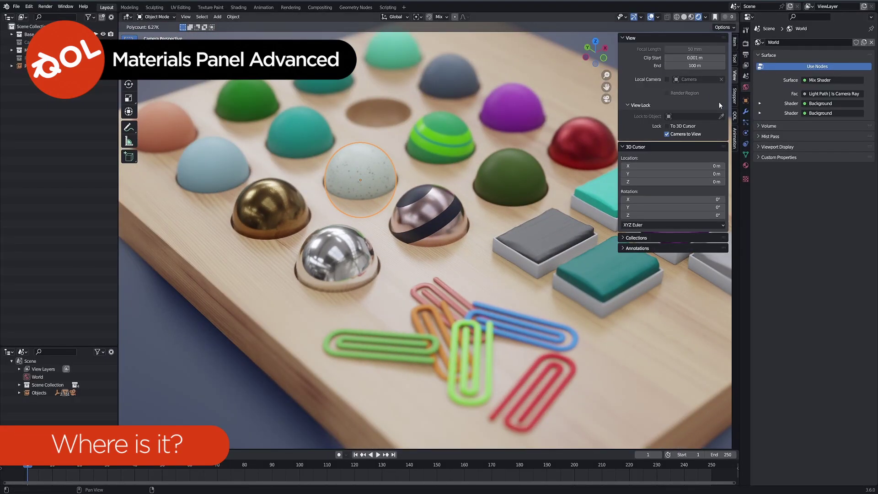
{"action": "left_click", "coordinate": [735, 116]}
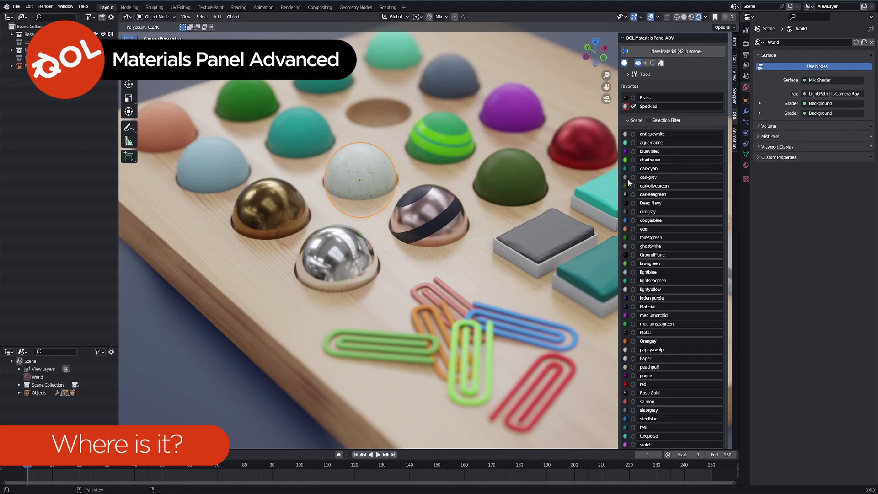
{"action": "left_click_drag", "start_coordinate": [619, 177], "coordinate": [581, 177]}
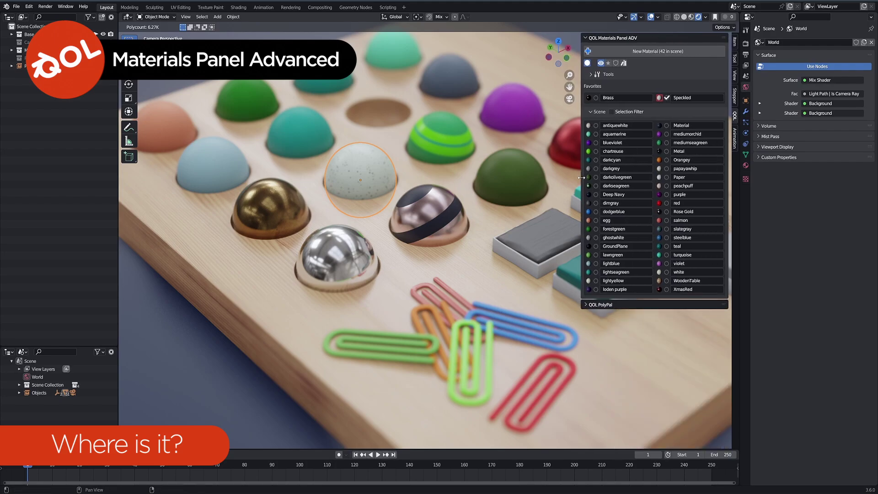
Deselect the sphere, then open, move and close the Shift+M materials popup.
{"action": "left_click", "coordinate": [475, 237]}
{"action": "key", "text": "n"}
{"action": "key", "text": "shift+m"}
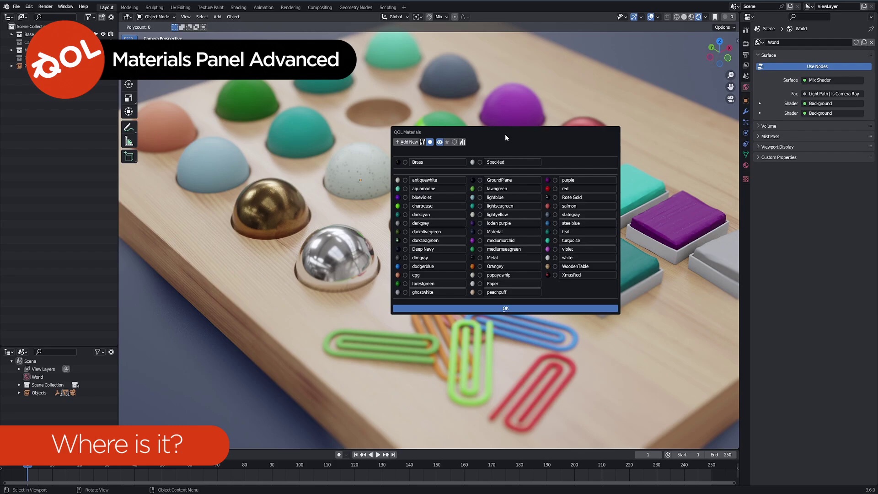
{"action": "left_click_drag", "start_coordinate": [462, 136], "coordinate": [488, 190]}
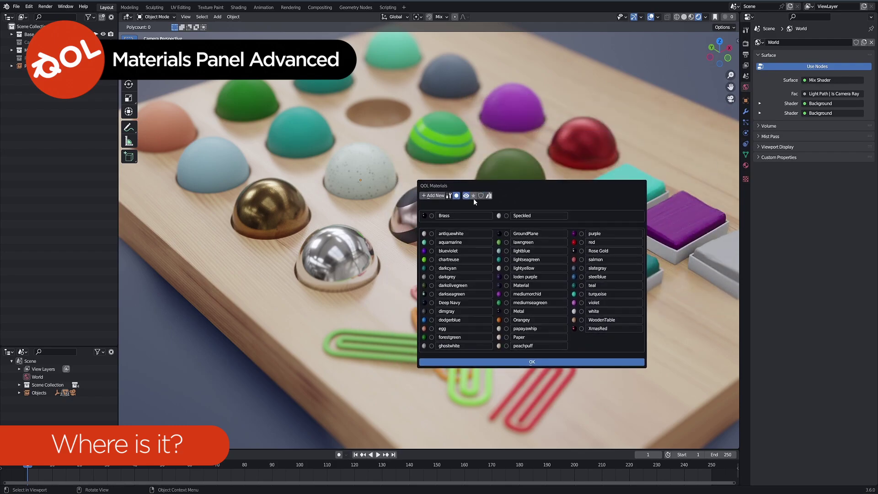
{"action": "left_click", "coordinate": [512, 362]}
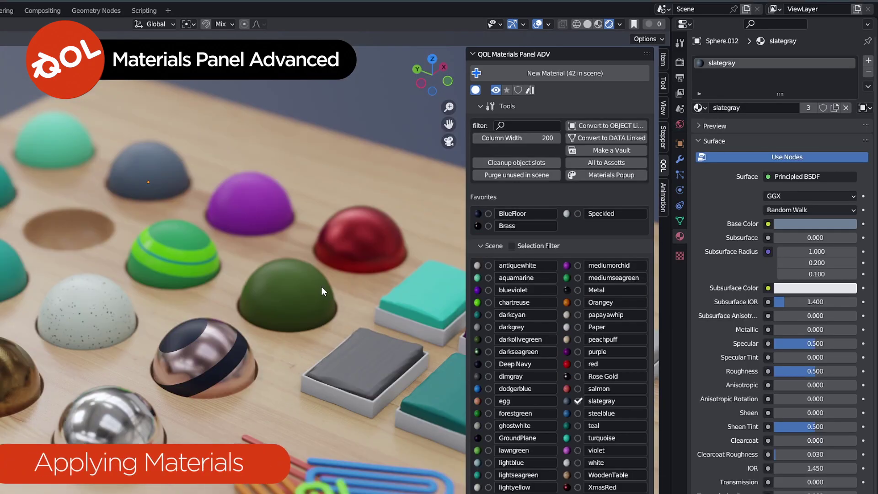
Select seven spheres, apply Orangey to them all, then switch apply mode off Overwrite.
{"action": "left_click", "coordinate": [300, 290]}
{"action": "left_click", "coordinate": [384, 251]}
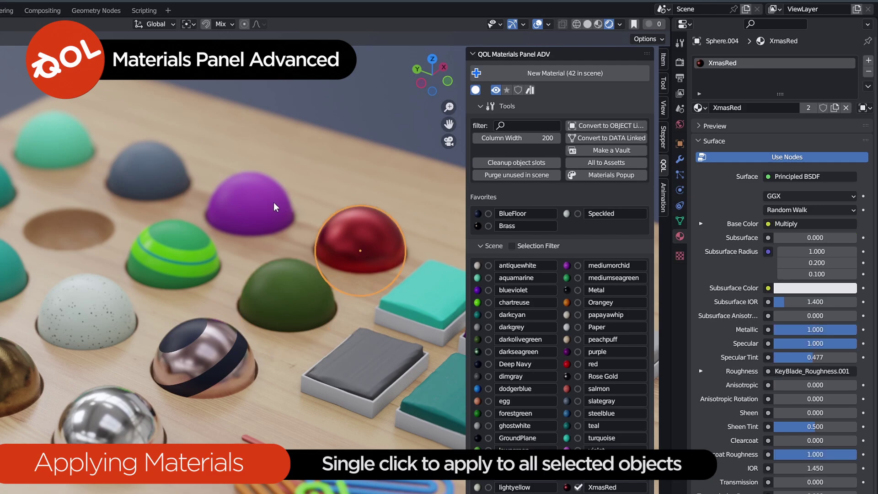
{"action": "left_click", "coordinate": [273, 202]}
{"action": "left_click", "coordinate": [152, 164], "text": "shift"}
{"action": "left_click", "coordinate": [66, 132], "text": "shift"}
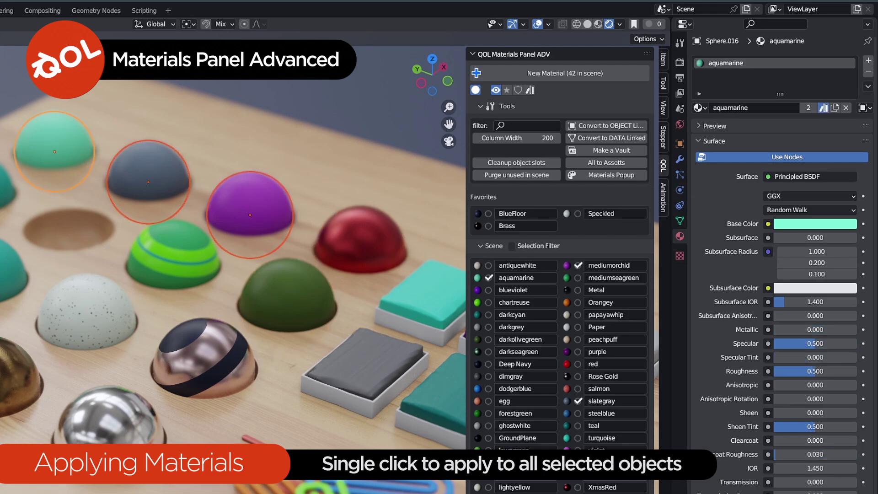
{"action": "left_click", "coordinate": [7, 192], "text": "shift"}
{"action": "left_click", "coordinate": [365, 237], "text": "shift"}
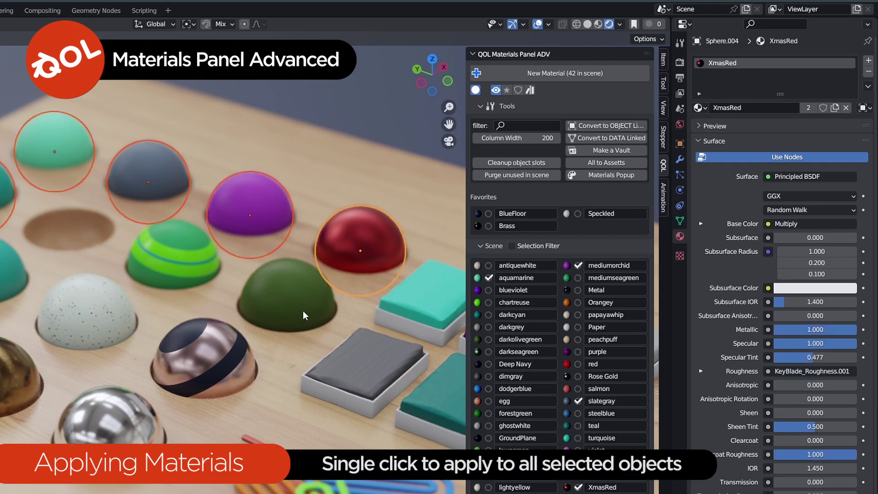
{"action": "left_click", "coordinate": [567, 302]}
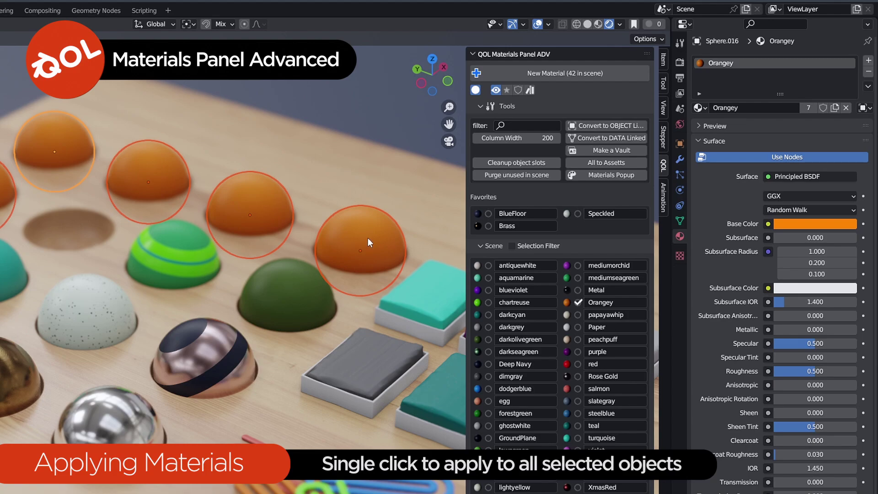
{"action": "left_click", "coordinate": [476, 91]}
On the rose-gold striped ball, try dodgerblue, then apply red to its Deep Navy slot.
{"action": "left_click", "coordinate": [206, 355]}
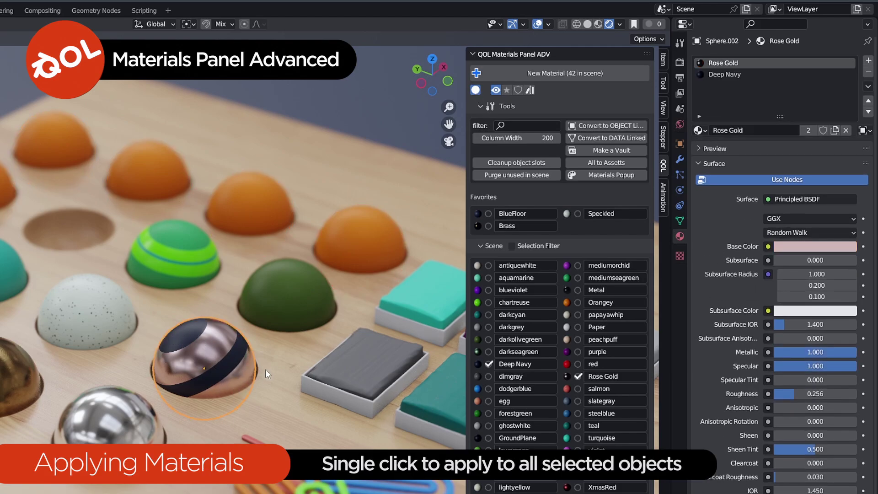
{"action": "left_click", "coordinate": [478, 388]}
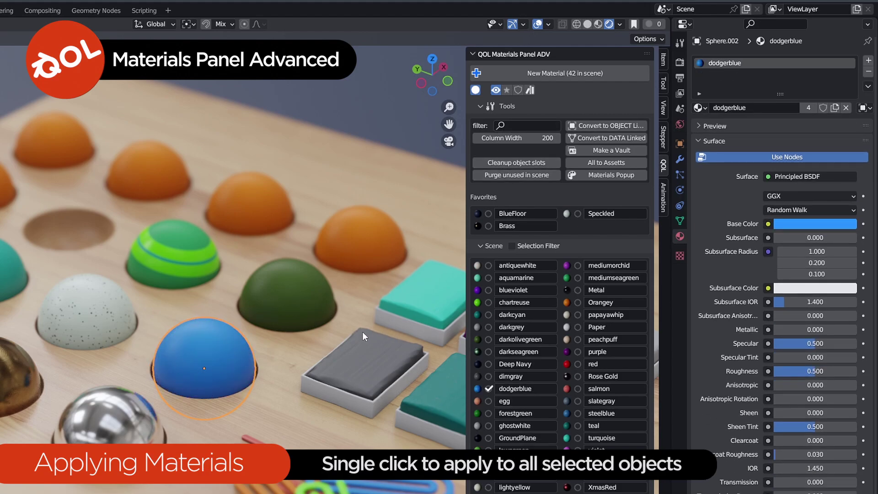
{"action": "key", "text": "ctrl+z"}
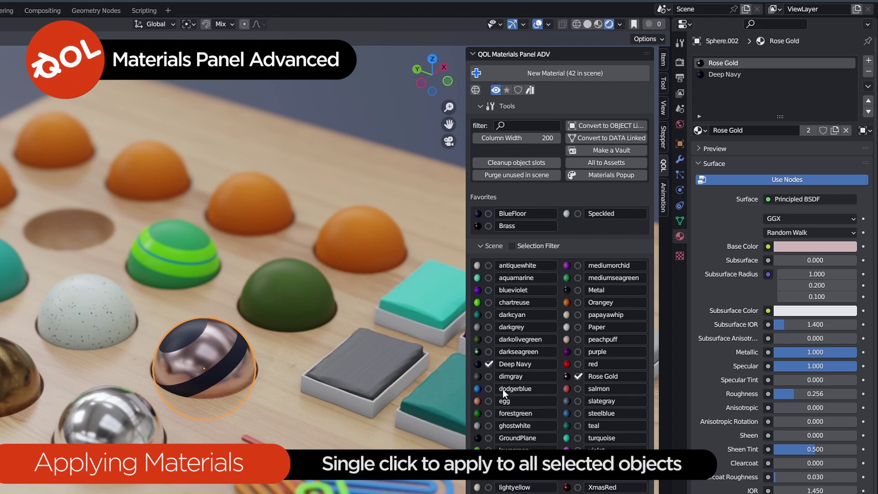
{"action": "left_click", "coordinate": [477, 388]}
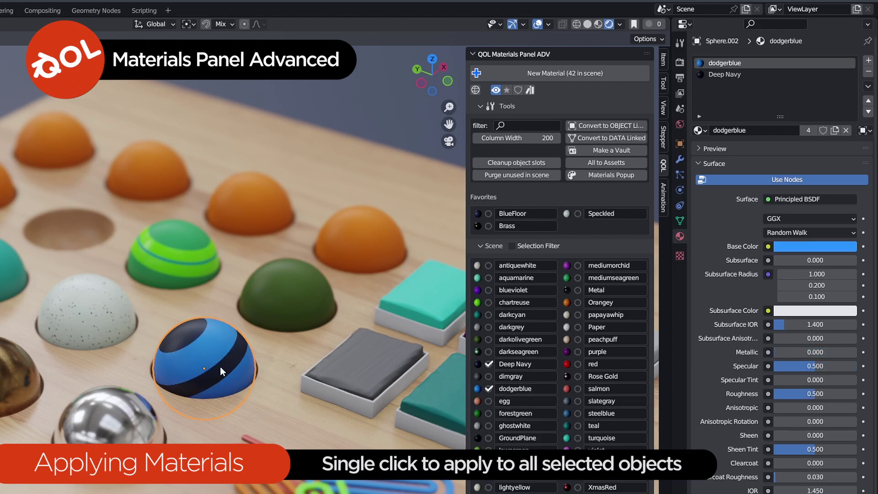
{"action": "left_click", "coordinate": [717, 75]}
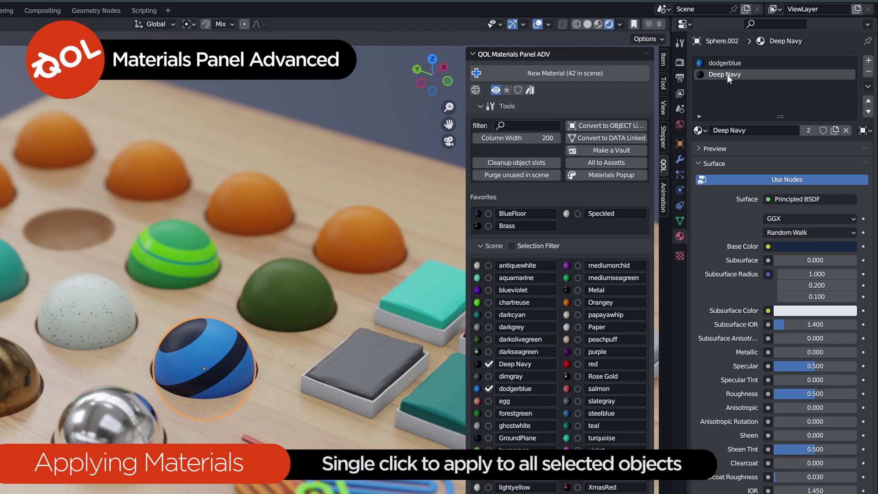
{"action": "left_click", "coordinate": [566, 364]}
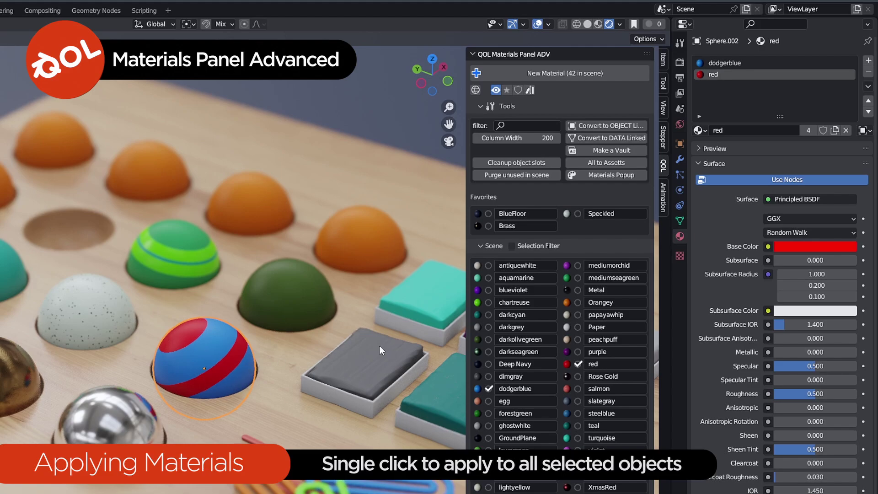
Select the dark green sphere and add three orange spheres to the selection.
{"action": "left_click", "coordinate": [298, 303]}
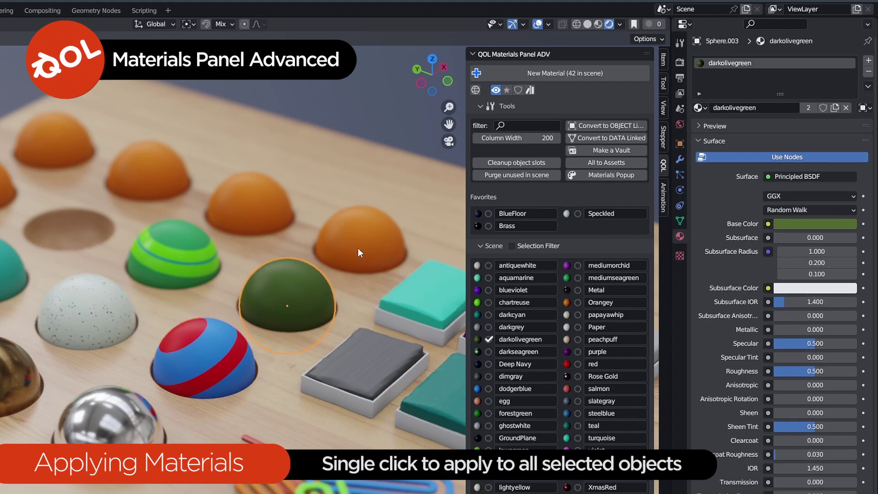
{"action": "left_click", "coordinate": [358, 248], "text": "shift"}
{"action": "left_click", "coordinate": [233, 220], "text": "shift"}
{"action": "left_click", "coordinate": [185, 181], "text": "shift"}
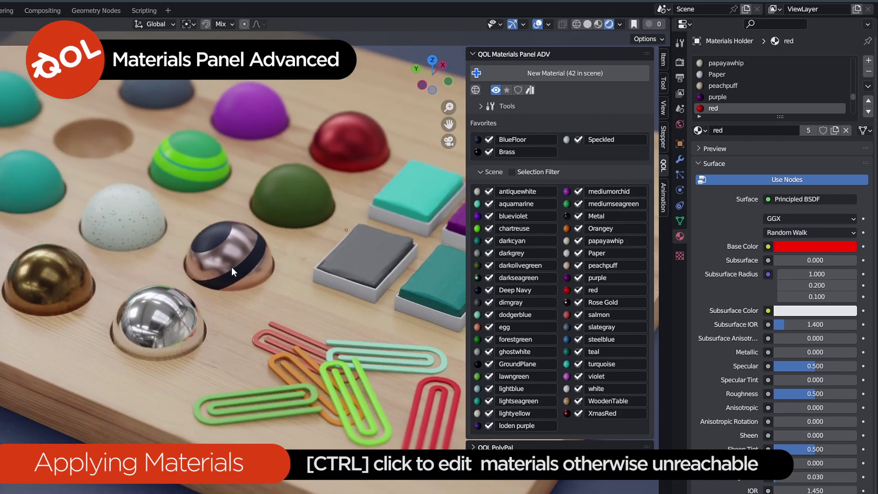
Select all the paperclips after trying the copper sphere, grey box and teal box.
{"action": "left_click", "coordinate": [227, 259]}
{"action": "left_click", "coordinate": [382, 254]}
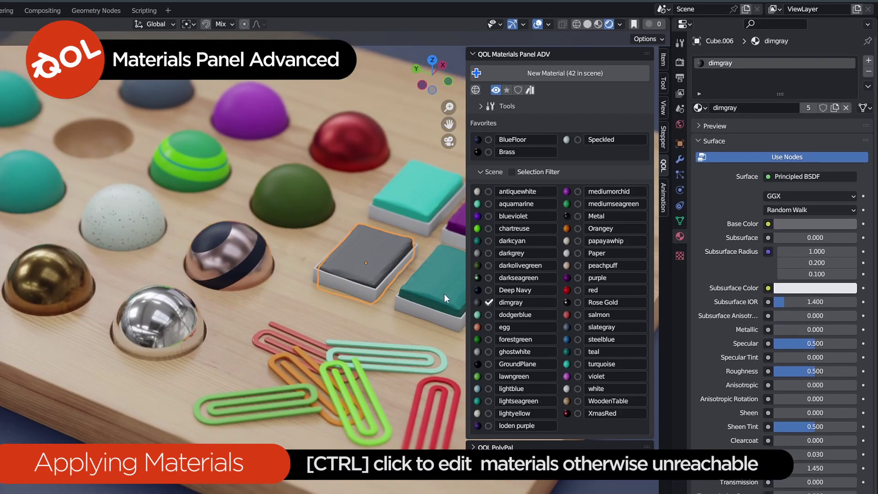
{"action": "left_click", "coordinate": [441, 292]}
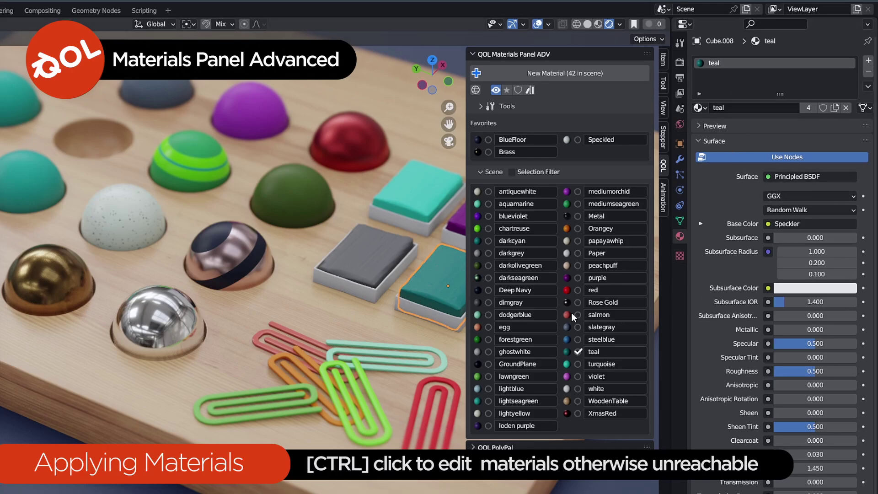
{"action": "left_click", "coordinate": [229, 259]}
{"action": "middle_click_drag", "start_coordinate": [208, 353], "coordinate": [249, 338], "text": "shift"}
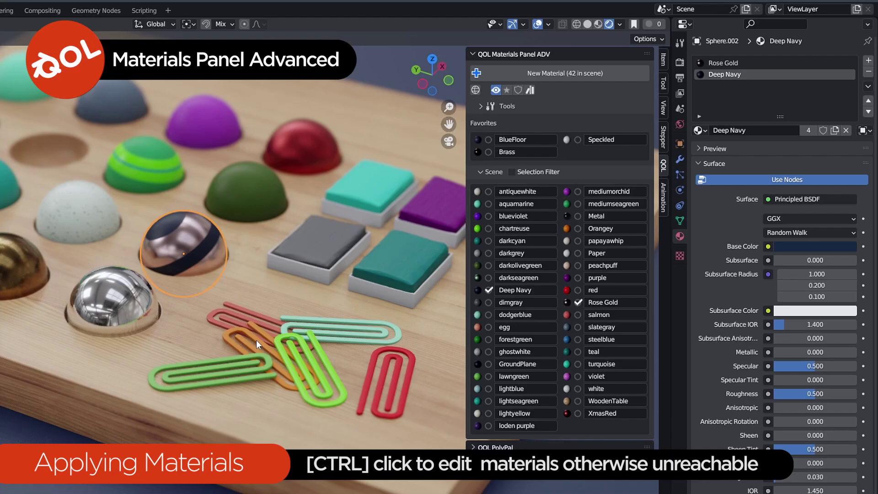
{"action": "left_click", "coordinate": [256, 339]}
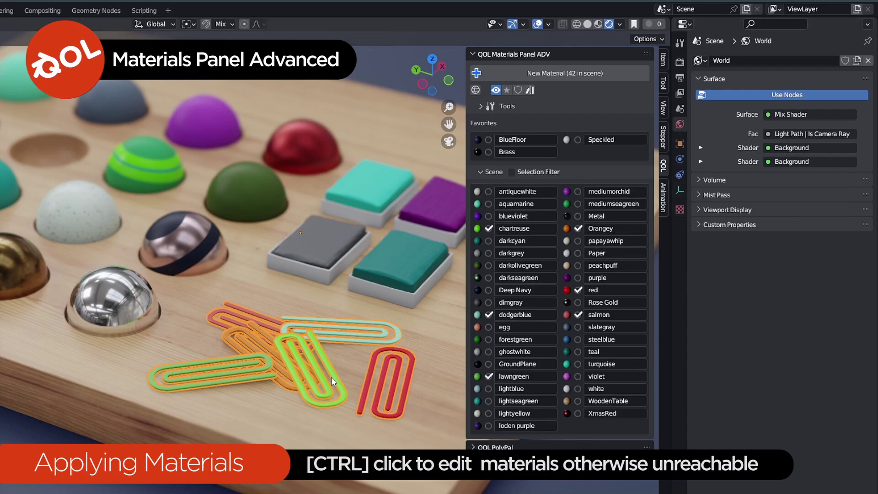
{"action": "middle_click_drag", "start_coordinate": [288, 325], "coordinate": [297, 332]}
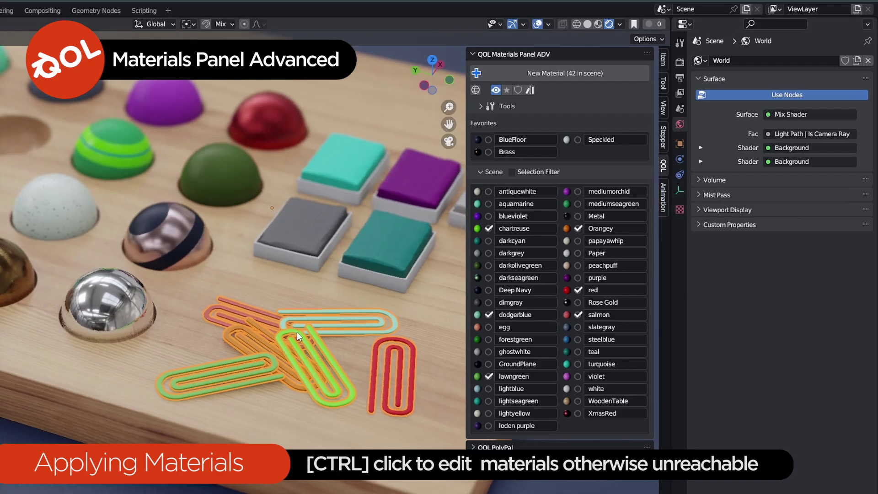
{"action": "left_click", "coordinate": [317, 236]}
{"action": "key", "text": "ctrl+z"}
Open the red material for editing and shift its base colour hue to 0.032.
{"action": "left_click", "coordinate": [567, 290], "text": "ctrl"}
{"action": "left_click", "coordinate": [784, 247]}
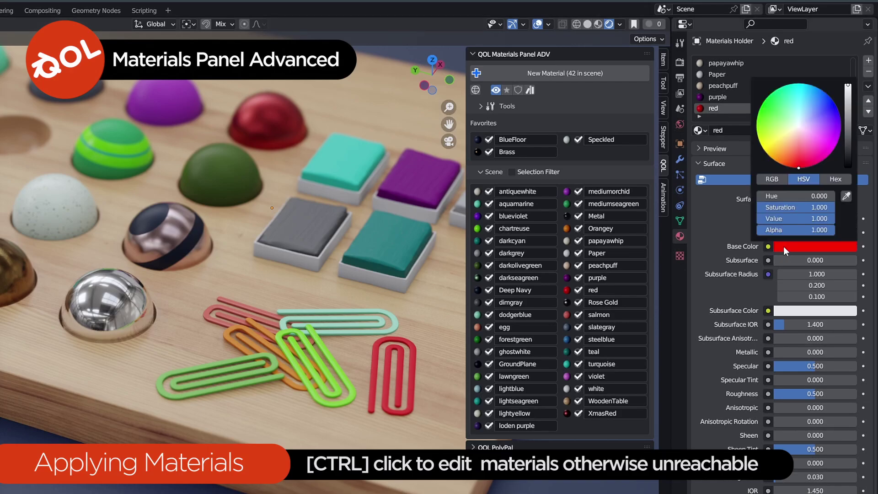
{"action": "mouse_move", "coordinate": [782, 195]}
{"action": "left_mouse_down"}
{"action": "mouse_move", "coordinate": [796, 196]}
{"action": "mouse_move", "coordinate": [787, 196]}
{"action": "left_mouse_up"}
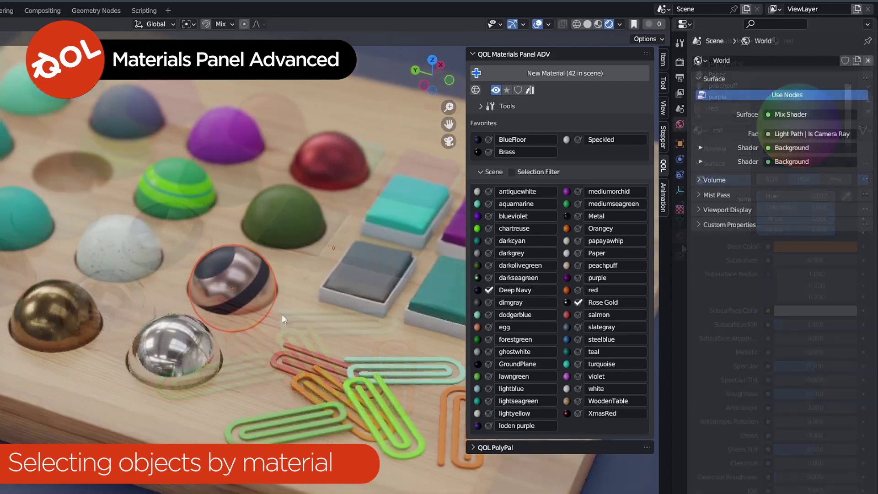
Select every object using lightseagreen, then turn off the used-by-selection marking.
{"action": "left_click", "coordinate": [270, 308]}
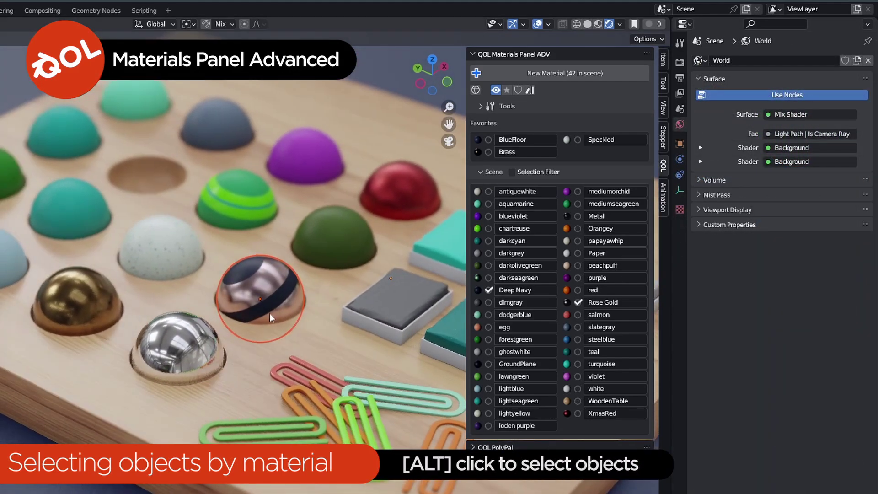
{"action": "middle_click_drag", "start_coordinate": [270, 313], "coordinate": [321, 342]}
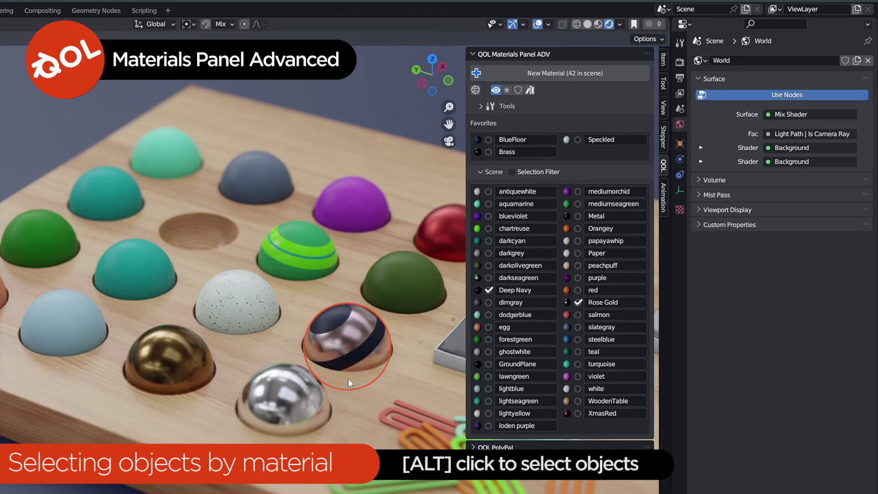
{"action": "left_click", "coordinate": [476, 401], "text": "alt"}
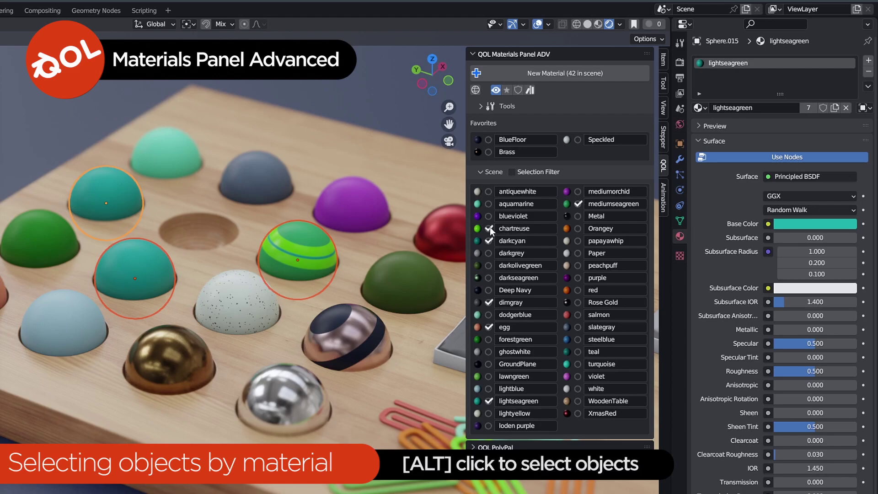
{"action": "left_click", "coordinate": [496, 90]}
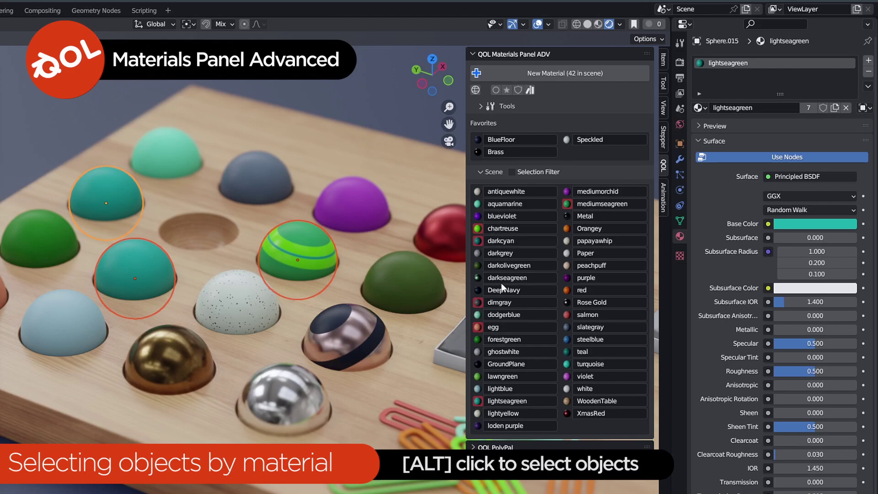
Reselect lightseagreen users with used-material marking back on, after trying salmon's users.
{"action": "left_click", "coordinate": [141, 254]}
{"action": "left_click", "coordinate": [478, 400], "text": "alt"}
{"action": "left_click", "coordinate": [496, 90]}
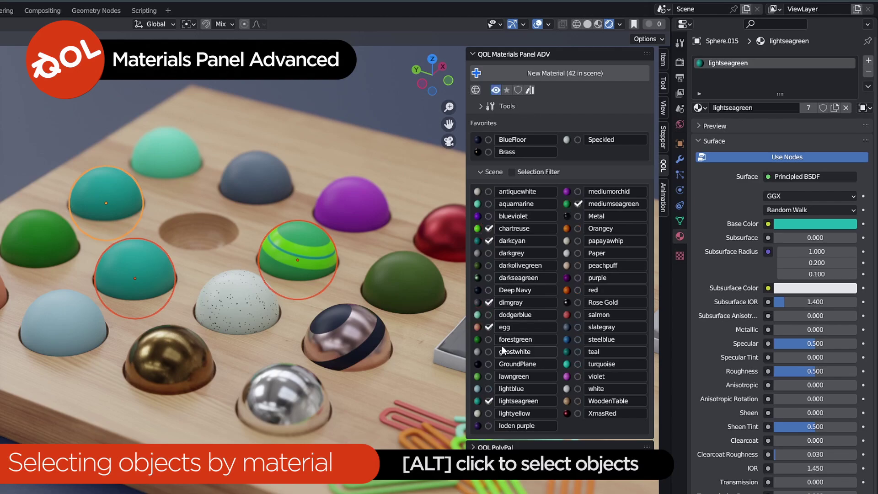
{"action": "left_click", "coordinate": [577, 315]}
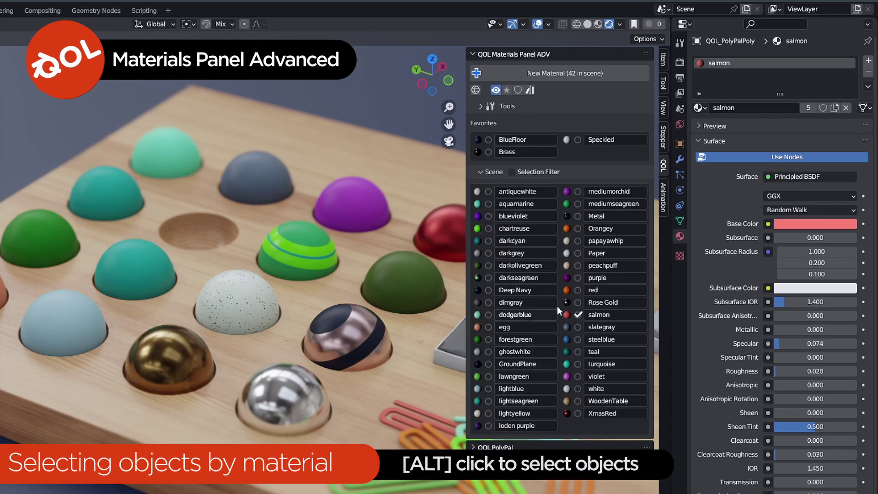
{"action": "left_click", "coordinate": [489, 401]}
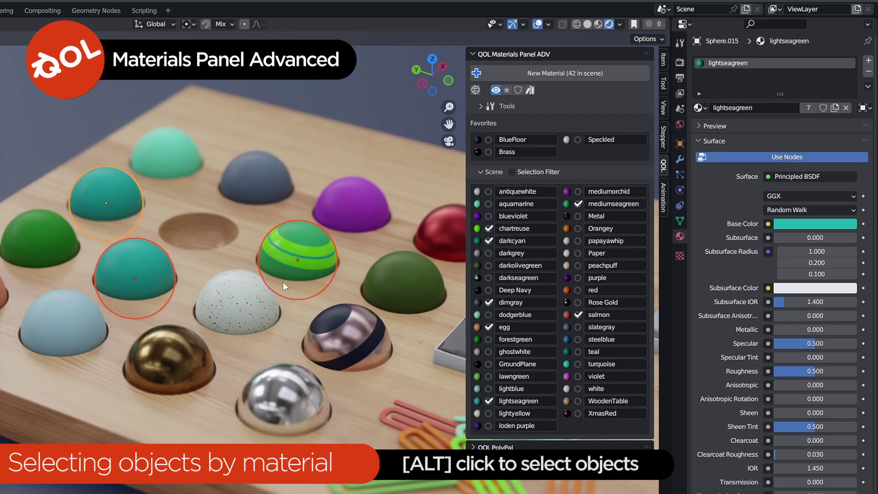
Try selecting the teal spheres, ending with only the striped green sphere selected.
{"action": "middle_click_drag", "start_coordinate": [377, 292], "coordinate": [331, 297]}
{"action": "left_click", "coordinate": [295, 272]}
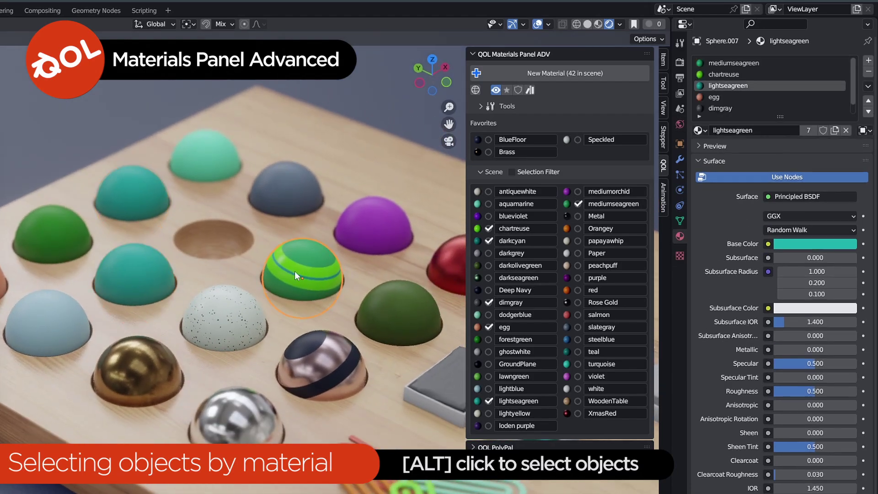
{"action": "left_click", "coordinate": [145, 273]}
{"action": "left_click", "coordinate": [133, 179]}
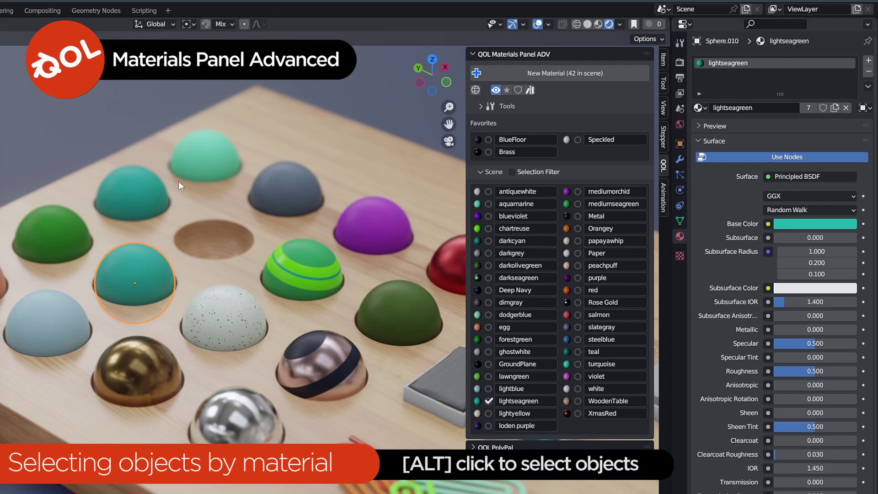
{"action": "left_click", "coordinate": [309, 275]}
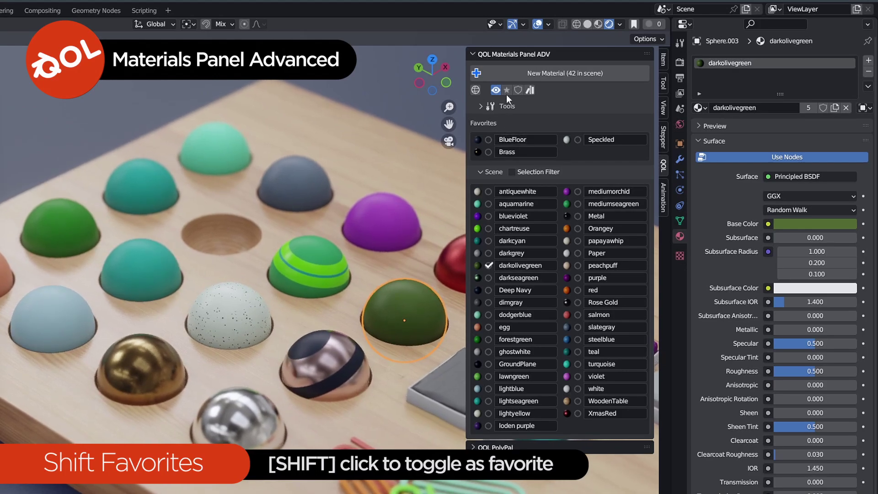
Show favourite stars, toggle darkolivegreen on and off, and favourite red.
{"action": "left_click", "coordinate": [507, 89]}
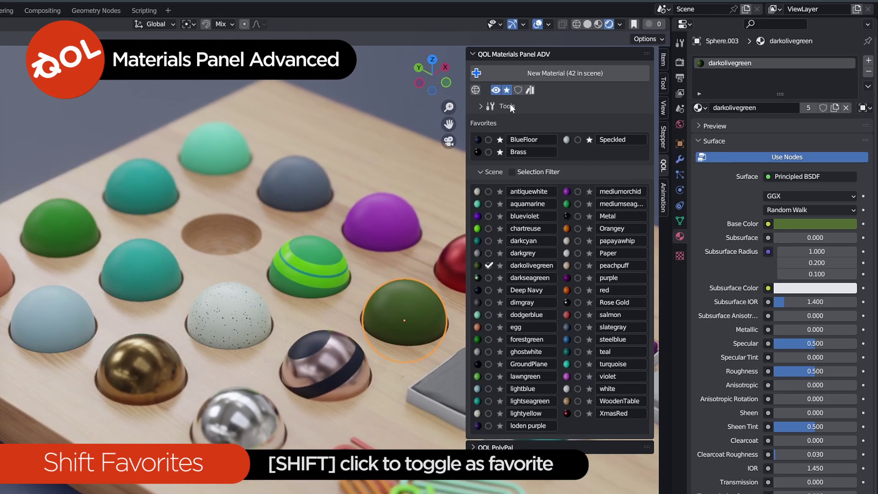
{"action": "left_click", "coordinate": [499, 266]}
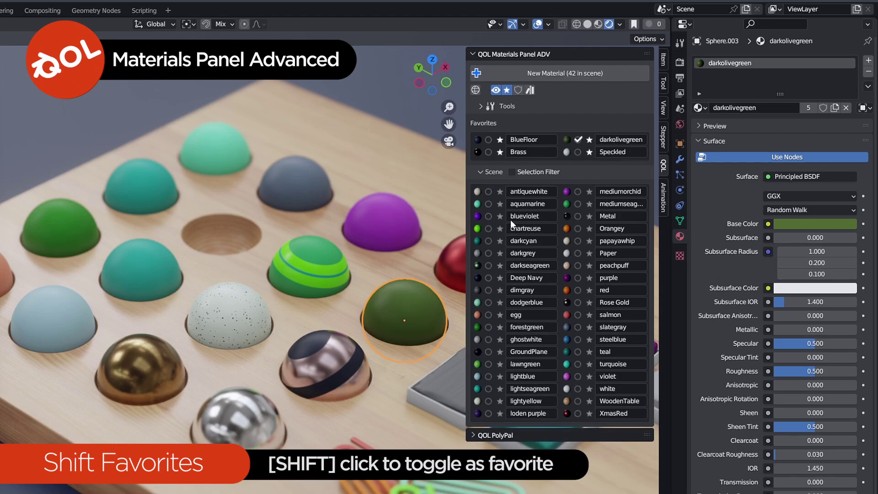
{"action": "left_click", "coordinate": [589, 152]}
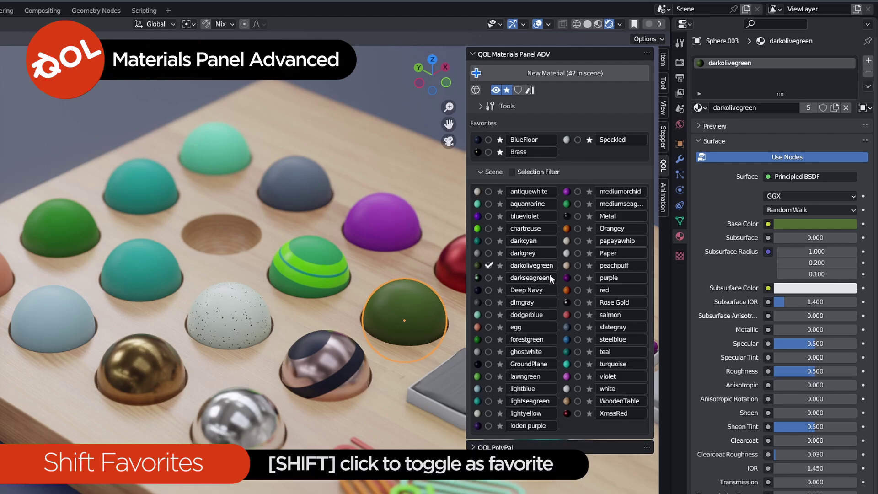
{"action": "left_click", "coordinate": [589, 290]}
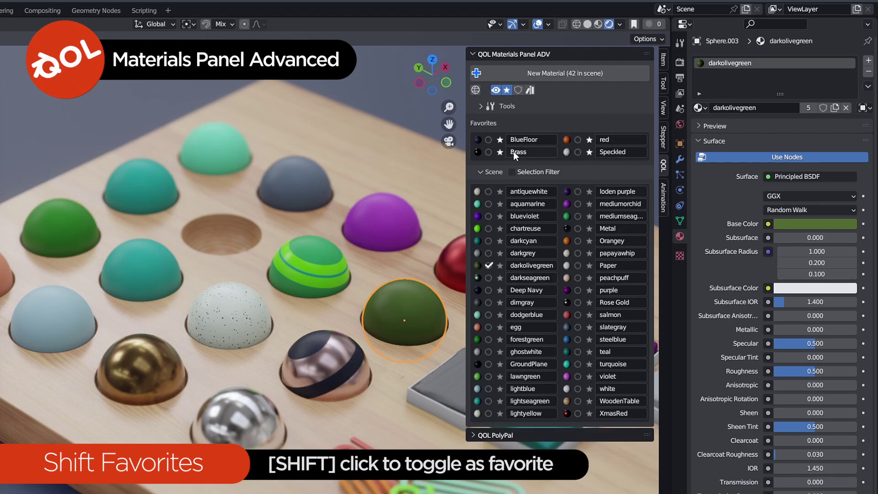
Remove BlueFloor, red, Brass and Speckled from favourites, then hide the star markers.
{"action": "left_click", "coordinate": [499, 139]}
{"action": "left_click", "coordinate": [500, 148]}
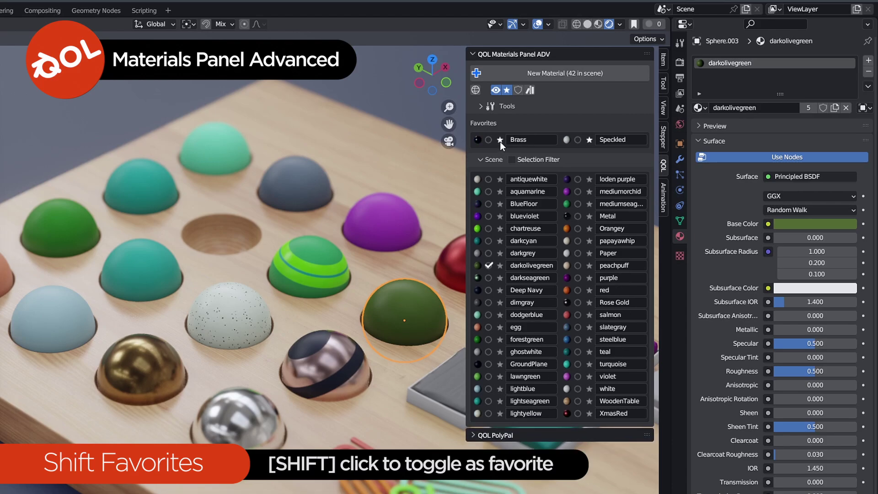
{"action": "left_click", "coordinate": [500, 141]}
{"action": "left_click", "coordinate": [499, 139], "text": "shift"}
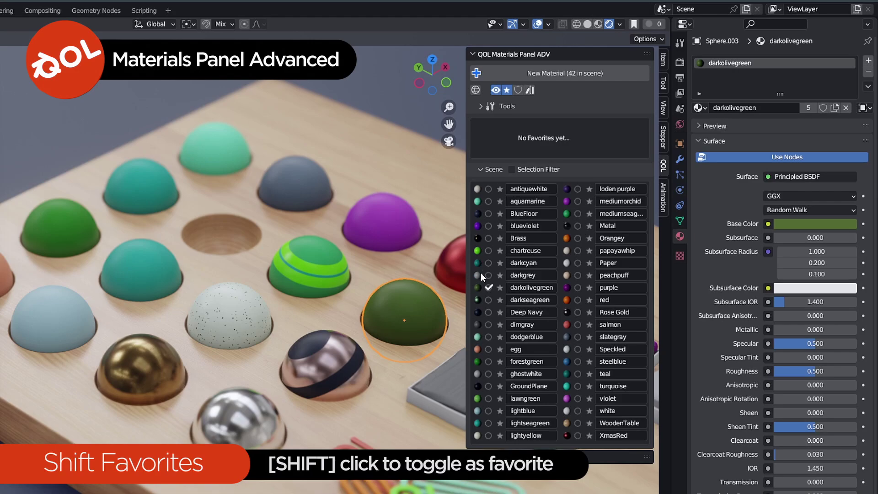
{"action": "left_click", "coordinate": [506, 89]}
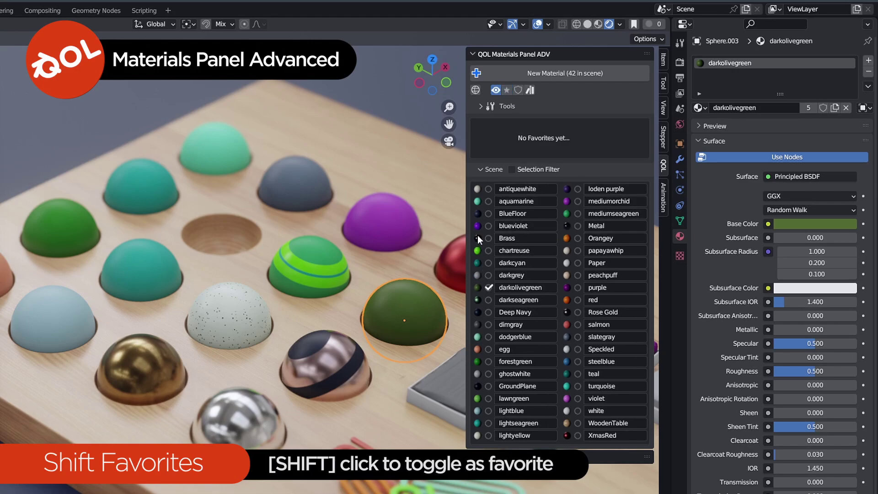
Make chartreuse a favourite, briefly adding and removing red.
{"action": "left_click", "coordinate": [478, 251], "text": "shift"}
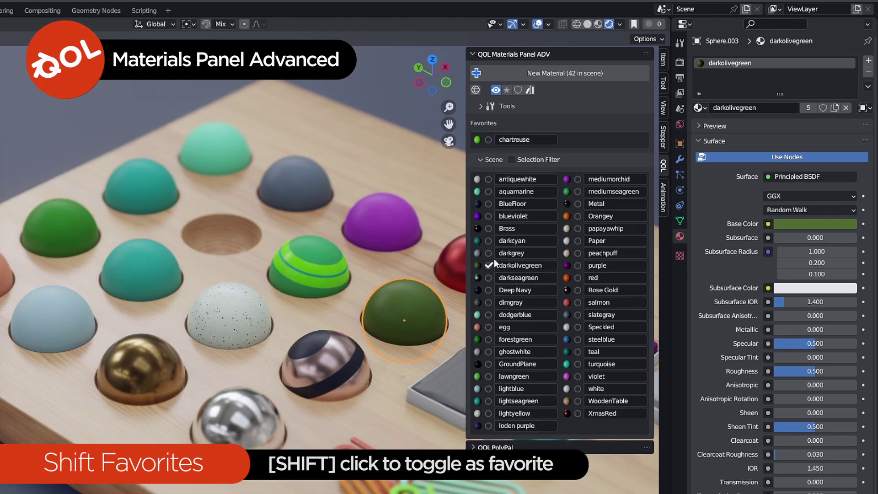
{"action": "left_click", "coordinate": [566, 277], "text": "shift"}
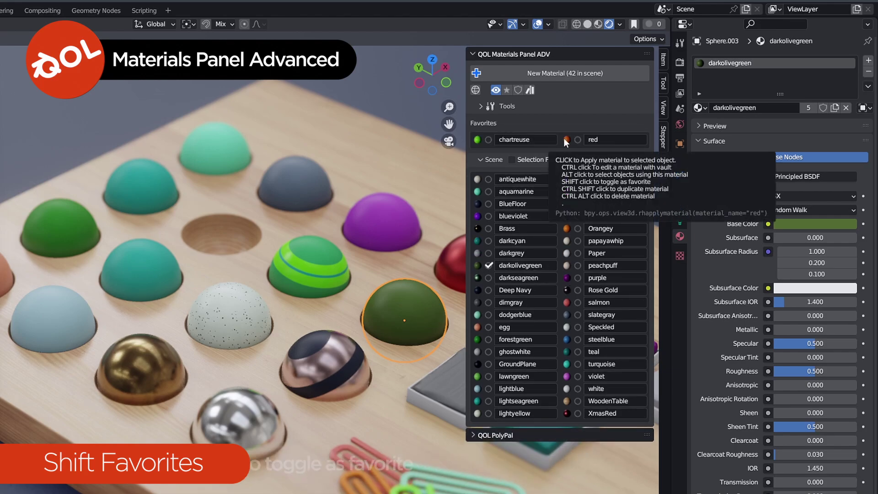
{"action": "left_click", "coordinate": [564, 138], "text": "shift"}
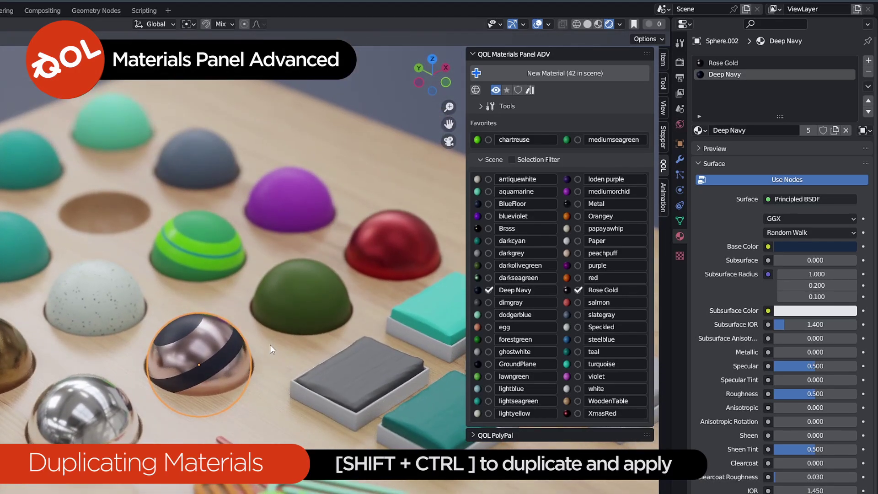
Compare the red and dark green spheres' materials, then favourite darkolivegreen.
{"action": "left_click", "coordinate": [372, 253]}
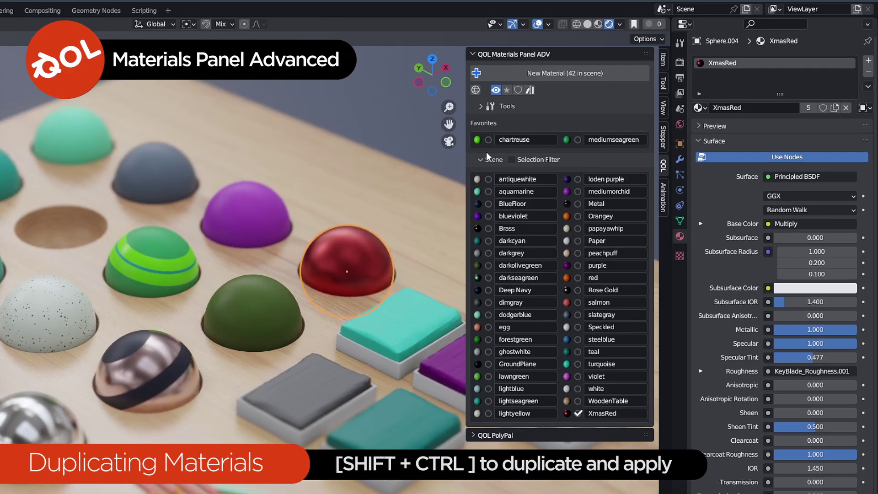
{"action": "left_click", "coordinate": [251, 314]}
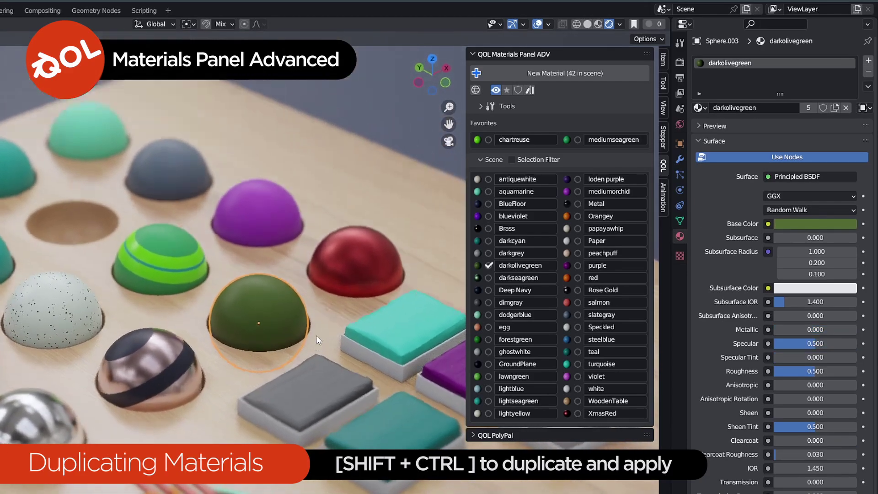
{"action": "left_click", "coordinate": [358, 284]}
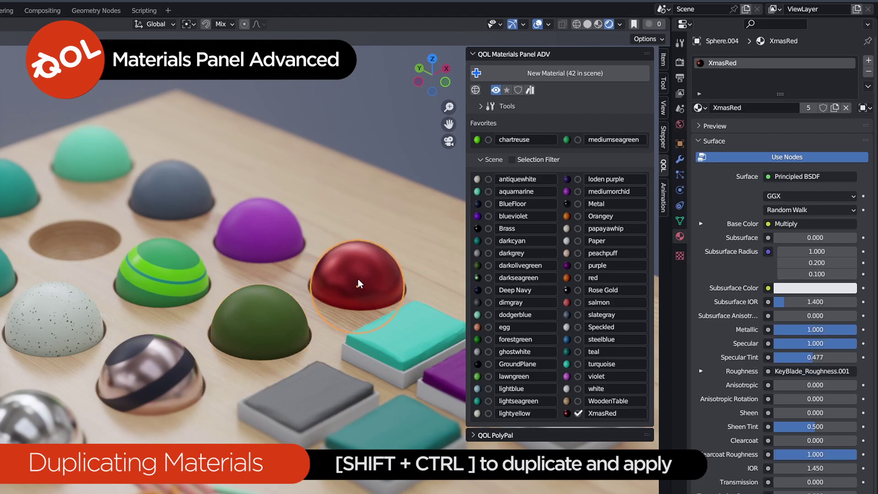
{"action": "left_click", "coordinate": [247, 322]}
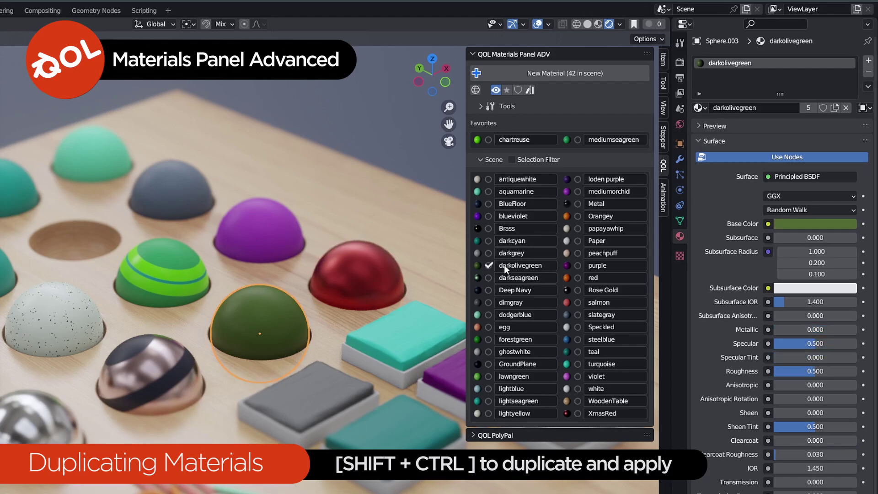
{"action": "left_click", "coordinate": [477, 265]}
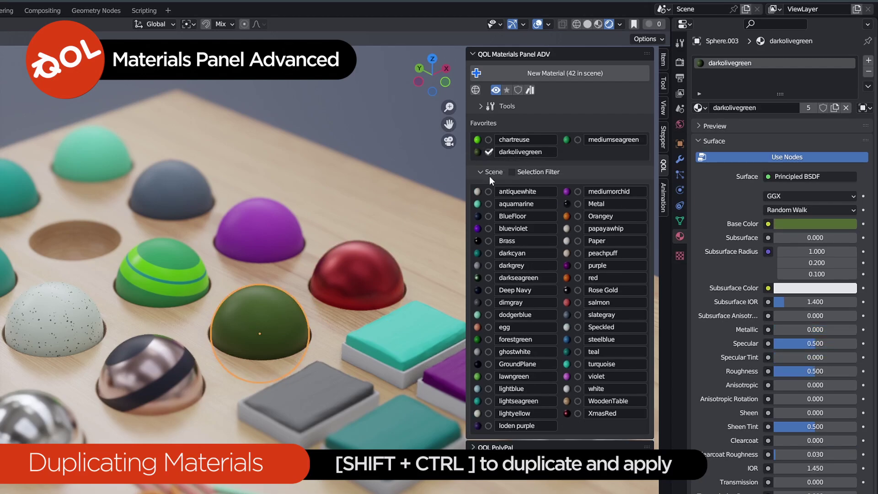
Give the red sphere a darkolivegreen.001 duplicate and raise its base colour value to 0.323.
{"action": "left_click", "coordinate": [361, 279]}
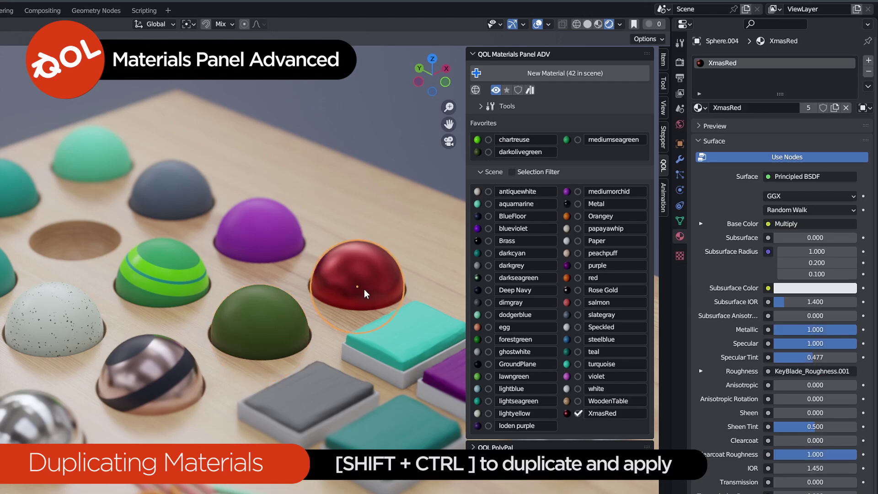
{"action": "left_click", "coordinate": [479, 153], "text": "ctrl+shift"}
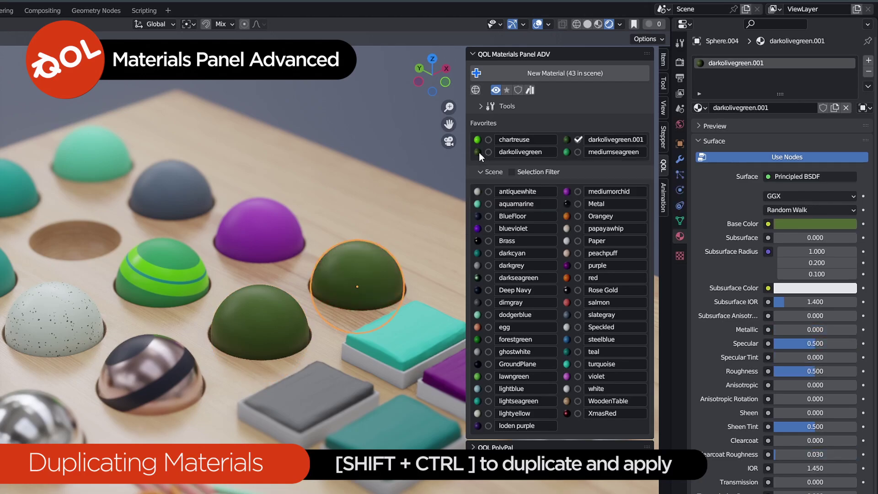
{"action": "left_click", "coordinate": [794, 224]}
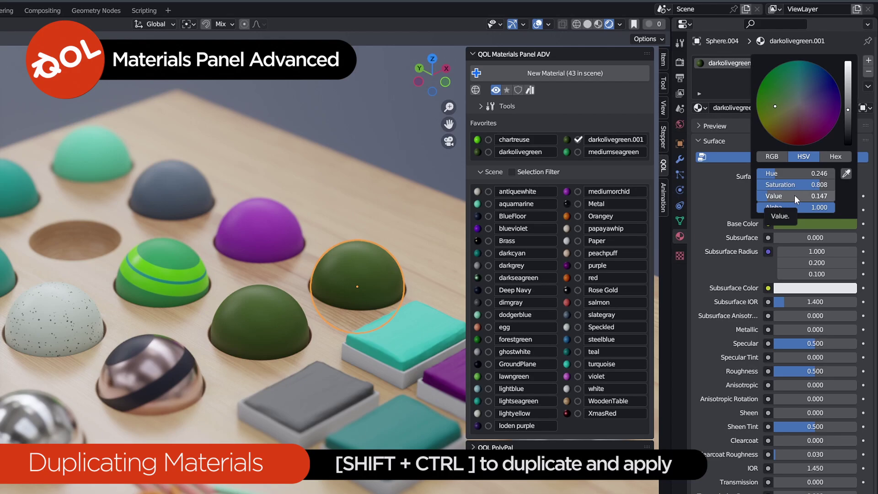
{"action": "left_click_drag", "start_coordinate": [794, 194], "coordinate": [807, 195]}
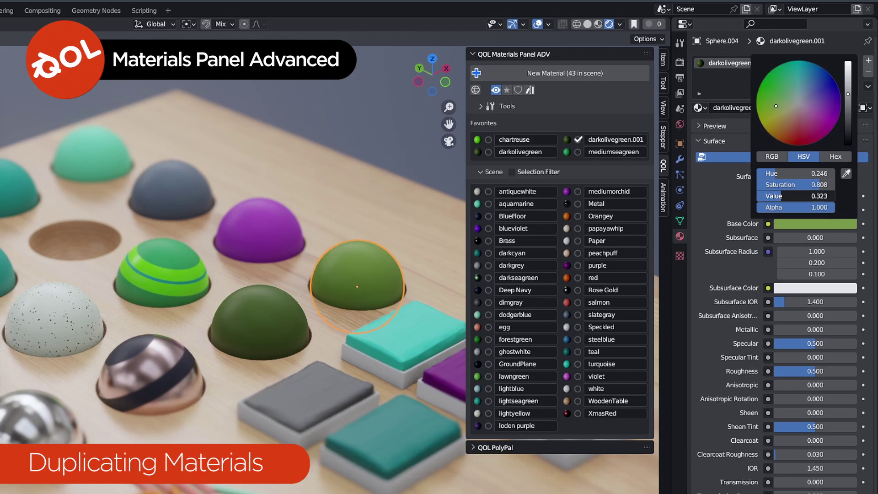
Close the colour picker, select the dark green sphere and orbit to show the boxes.
{"action": "left_click", "coordinate": [334, 221]}
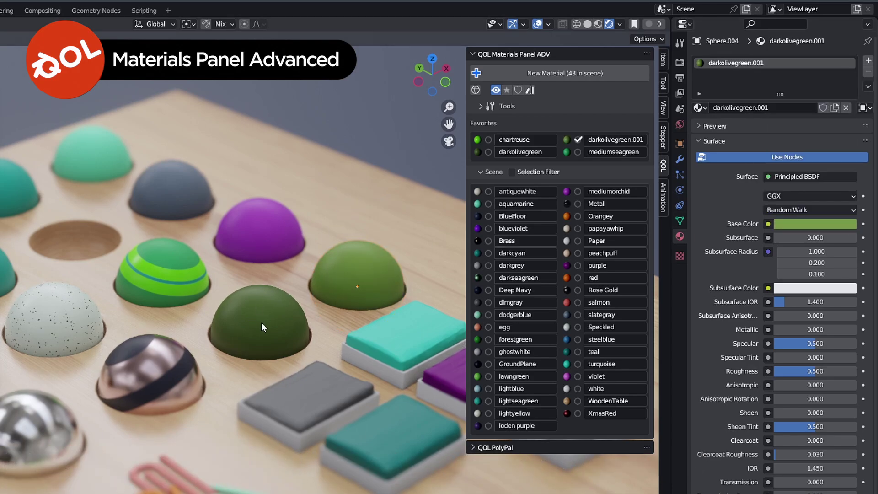
{"action": "left_click", "coordinate": [275, 340]}
{"action": "middle_click_drag", "start_coordinate": [278, 354], "coordinate": [252, 348]}
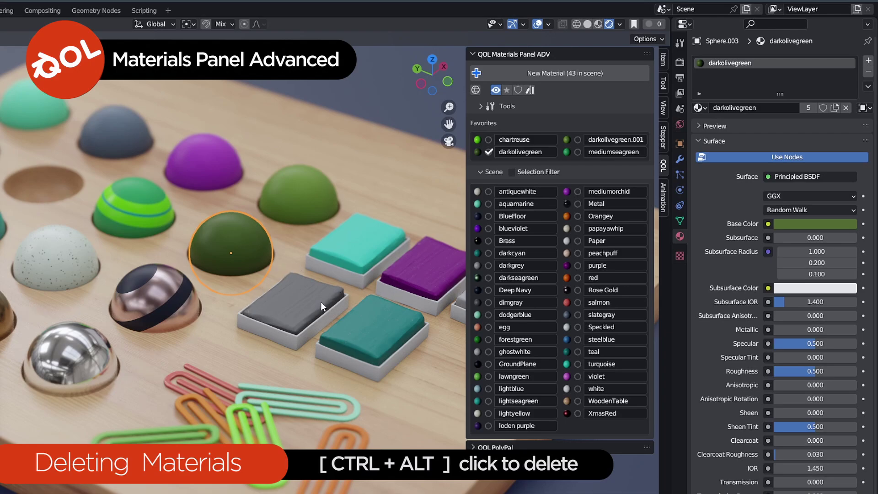
Select the chrome sphere with the black band and orbit the view slightly.
{"action": "left_click", "coordinate": [156, 270]}
{"action": "middle_click_drag", "start_coordinate": [320, 331], "coordinate": [299, 334]}
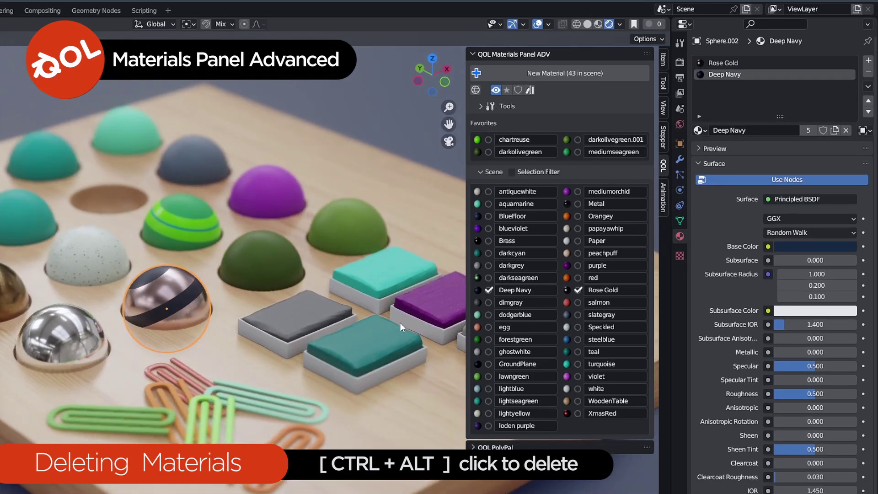
{"action": "middle_click_drag", "start_coordinate": [400, 323], "coordinate": [311, 344]}
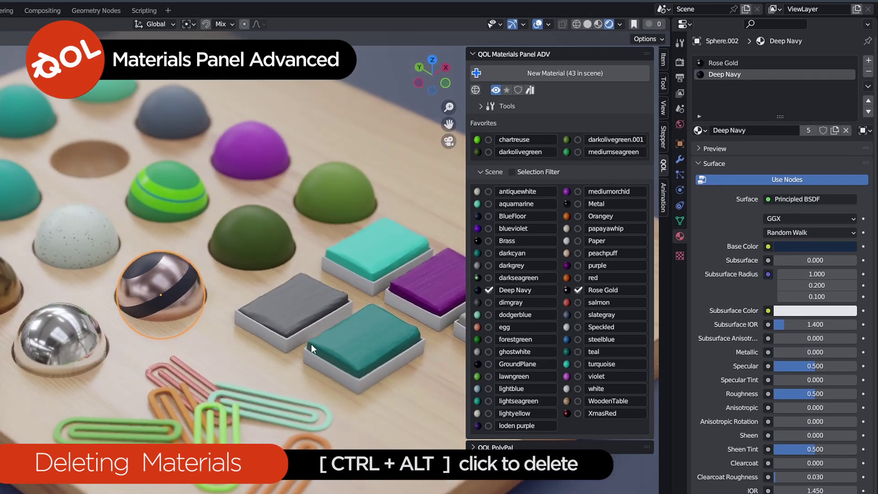
Ctrl+Alt-delete forestgreen, egg, dodgerblue, darkseagreen, dimgray, lawngreen, violet, mediumorchid and loden purple.
{"action": "left_click", "coordinate": [476, 339], "text": "ctrl+alt"}
{"action": "left_click", "coordinate": [476, 328], "text": "ctrl+alt"}
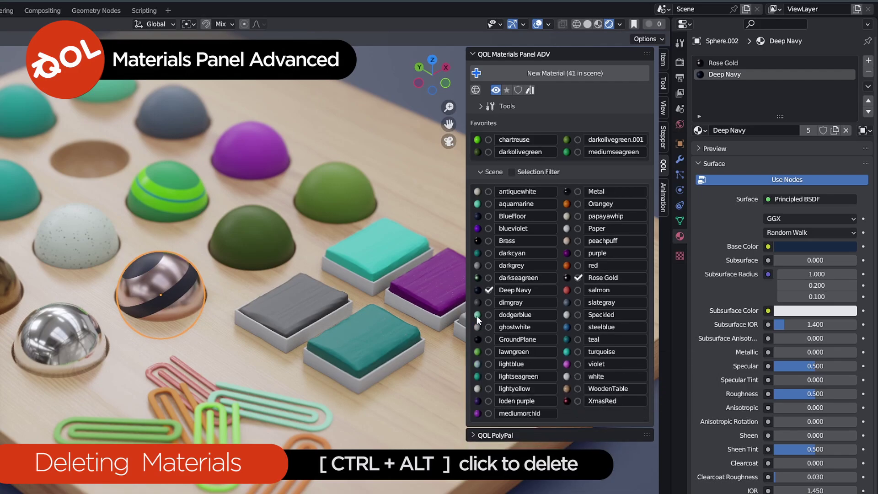
{"action": "left_click", "coordinate": [476, 314], "text": "ctrl+alt"}
{"action": "left_click", "coordinate": [477, 277], "text": "ctrl+alt"}
{"action": "left_click", "coordinate": [477, 301], "text": "ctrl+alt"}
{"action": "left_click", "coordinate": [478, 315], "text": "ctrl+alt"}
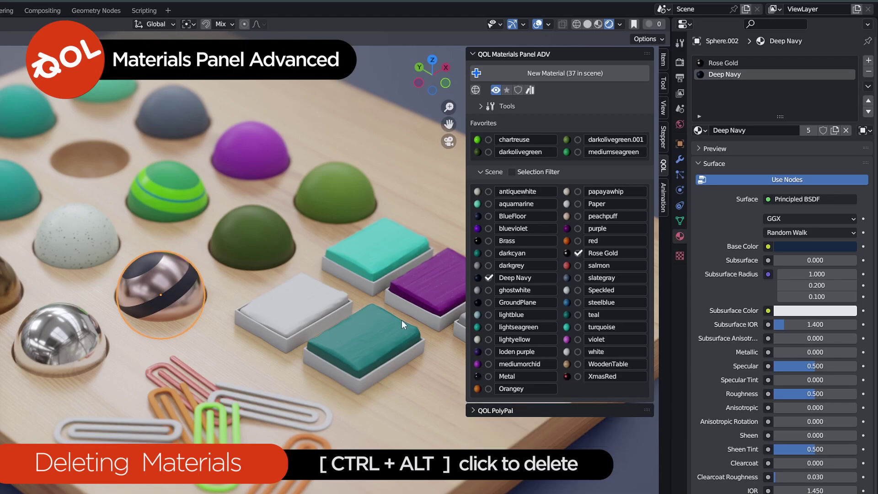
{"action": "left_click", "coordinate": [567, 339], "text": "ctrl+alt"}
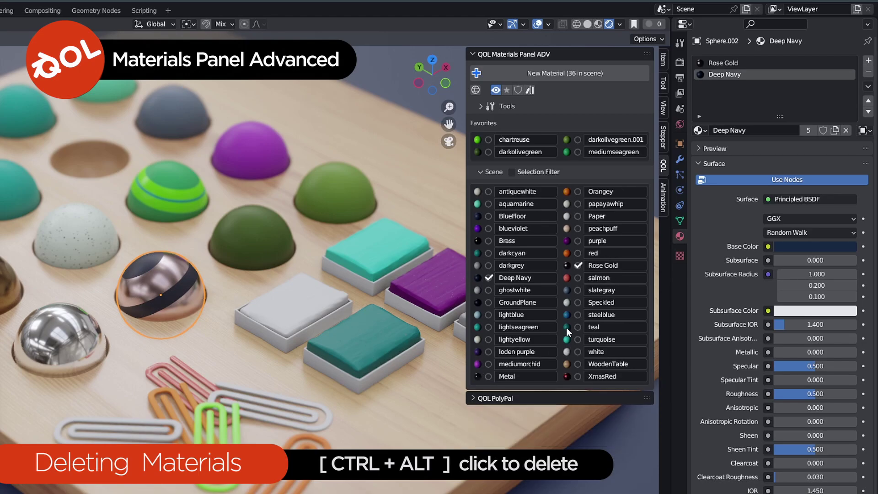
{"action": "left_click", "coordinate": [476, 363], "text": "ctrl+alt"}
{"action": "left_click", "coordinate": [476, 353], "text": "ctrl+alt"}
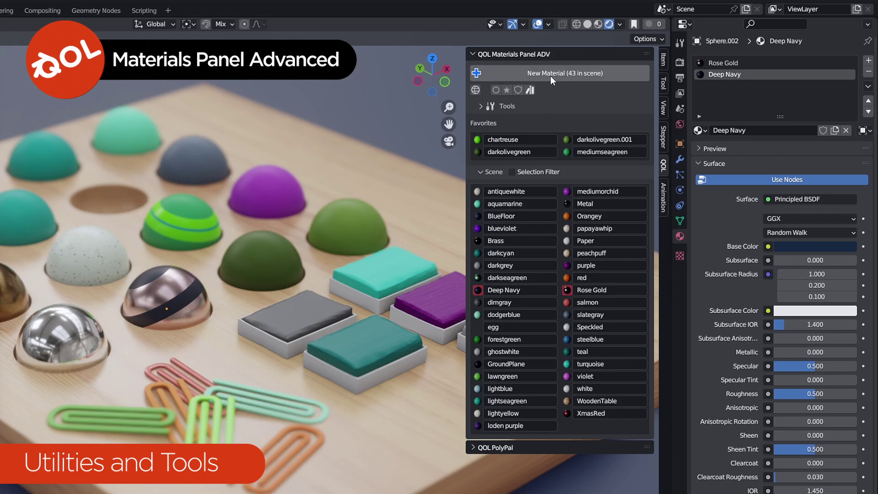
Give the purple and green spheres one shared new material.
{"action": "left_click", "coordinate": [258, 205]}
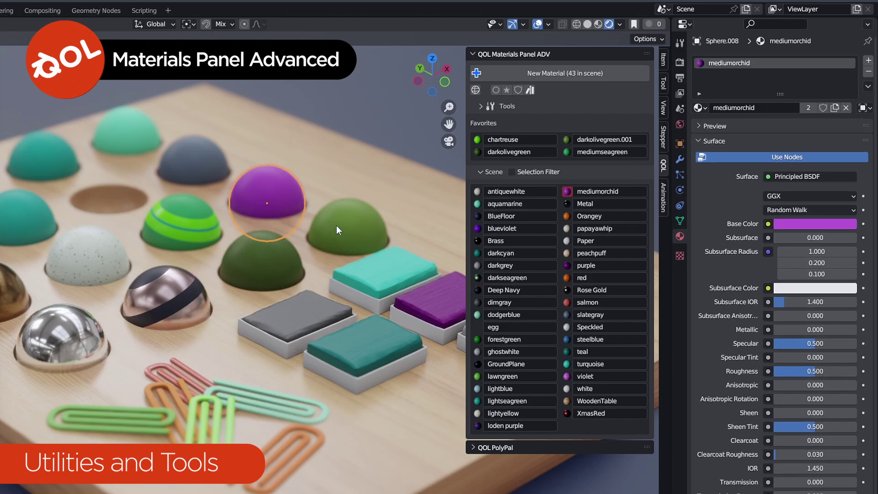
{"action": "left_click", "coordinate": [352, 234], "text": "shift"}
{"action": "left_click", "coordinate": [491, 74]}
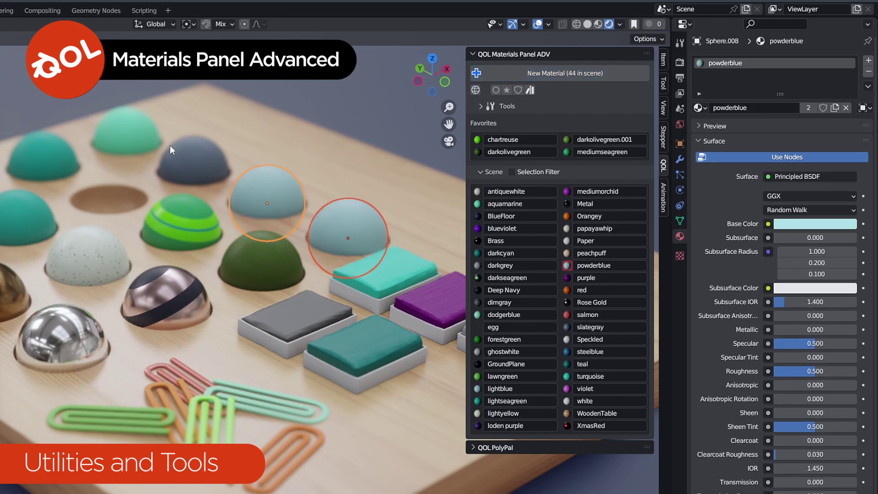
Select the aquamarine, slategray, powderblue and fourth spheres and give them one new material.
{"action": "left_click", "coordinate": [133, 128]}
{"action": "left_click", "coordinate": [188, 163], "text": "shift"}
{"action": "left_click", "coordinate": [252, 194], "text": "shift"}
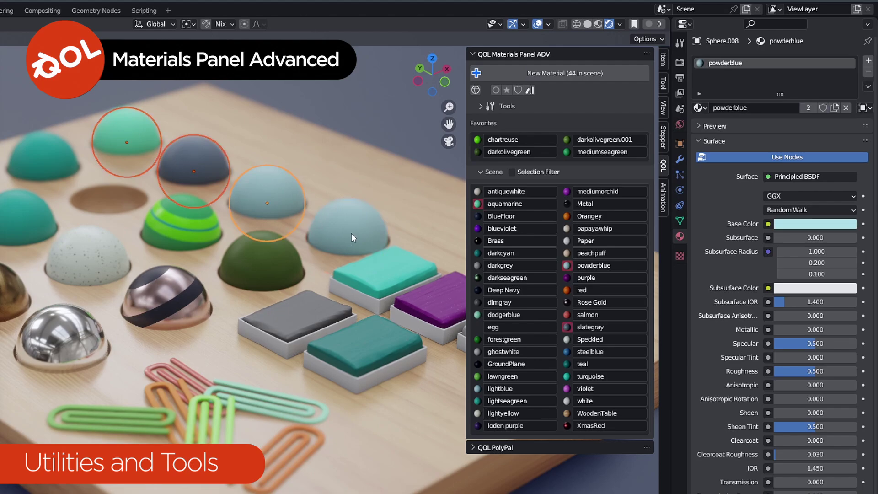
{"action": "left_click", "coordinate": [351, 233], "text": "shift"}
{"action": "left_click", "coordinate": [503, 76]}
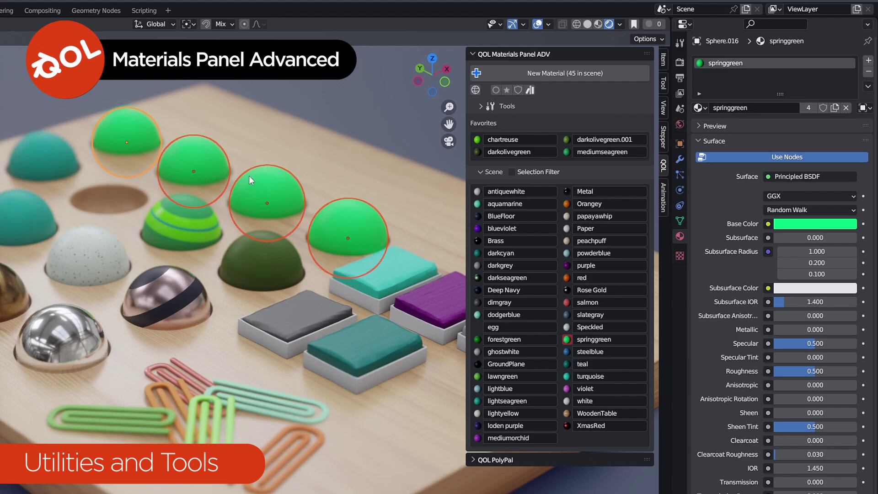
Reroll random new materials on the four spheres until they get tan, mediumblue, japanese blue and lavenderblush.
{"action": "left_click", "coordinate": [532, 75], "text": "ctrl"}
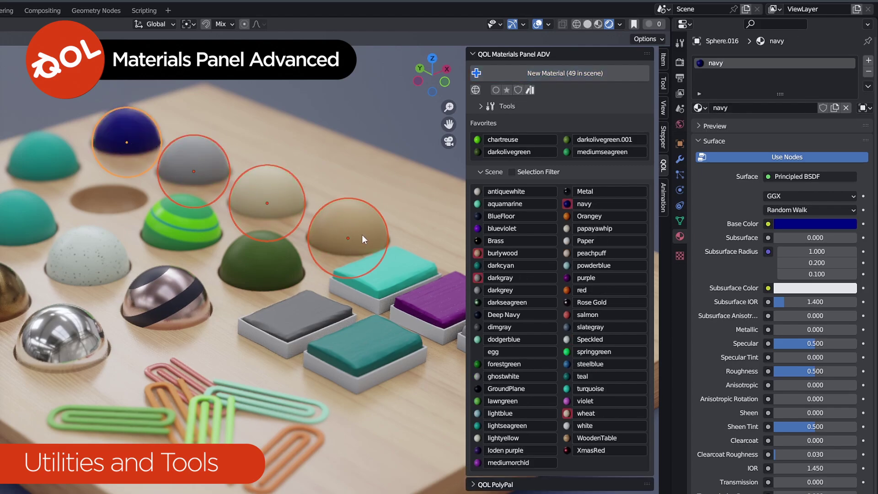
{"action": "left_click", "coordinate": [521, 73], "text": "ctrl"}
{"action": "left_click", "coordinate": [520, 73], "text": "ctrl"}
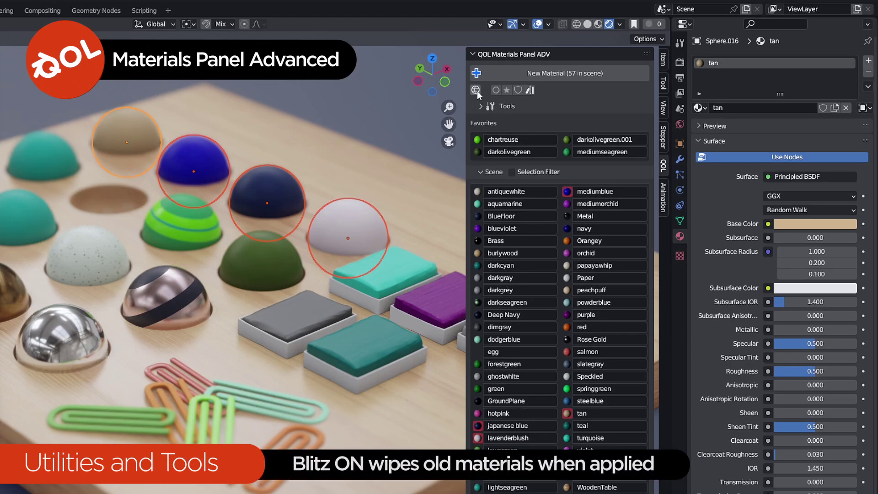
Show material-usage checkmarks and select the striped green, navy, white and dark olive-green spheres.
{"action": "left_click", "coordinate": [497, 90]}
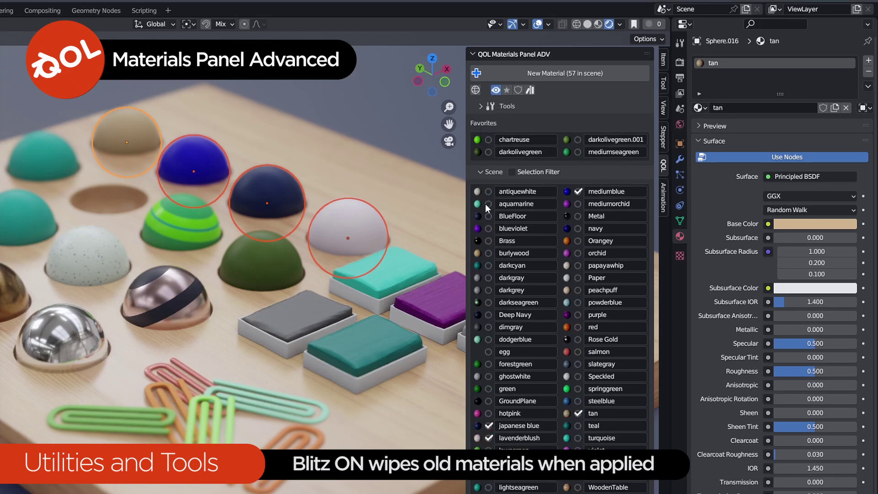
{"action": "left_click", "coordinate": [251, 259]}
{"action": "left_click", "coordinate": [191, 229]}
{"action": "left_click", "coordinate": [252, 190], "text": "shift"}
{"action": "left_click", "coordinate": [345, 242], "text": "shift"}
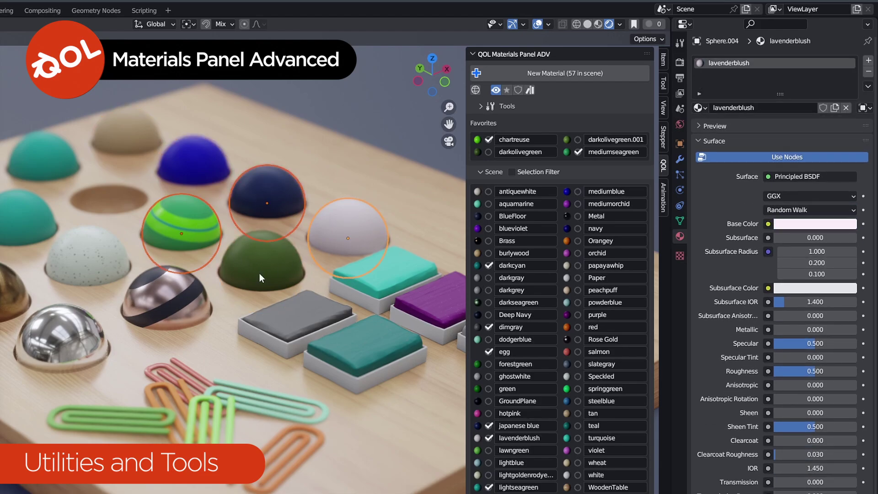
{"action": "left_click", "coordinate": [259, 274], "text": "shift"}
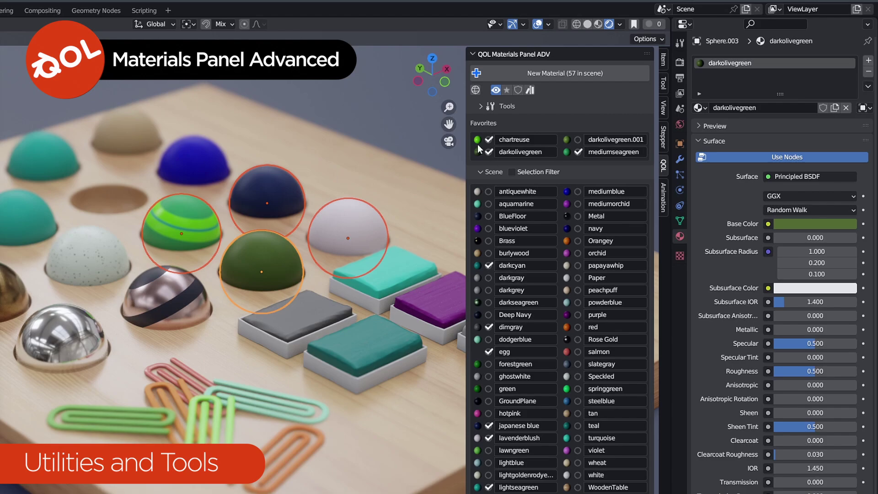
Toggle the usage indicators off and on, select the Brass object, then the speckled sphere.
{"action": "left_click", "coordinate": [495, 91]}
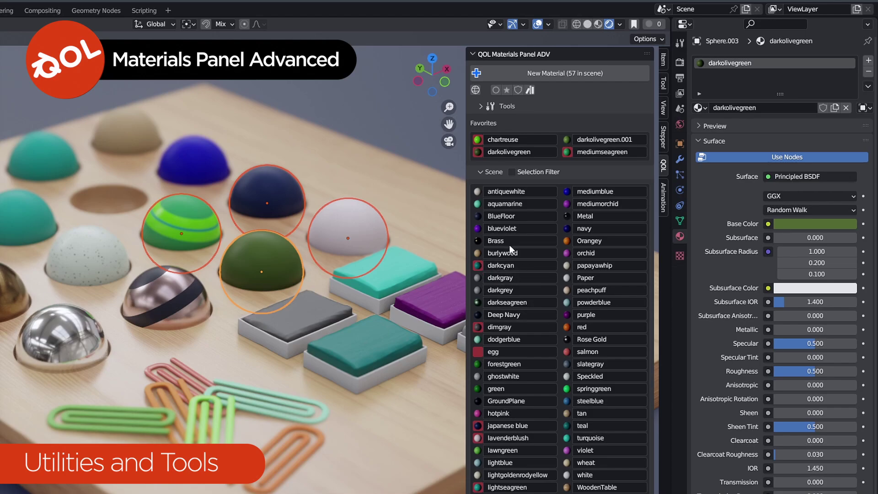
{"action": "left_click", "coordinate": [494, 91]}
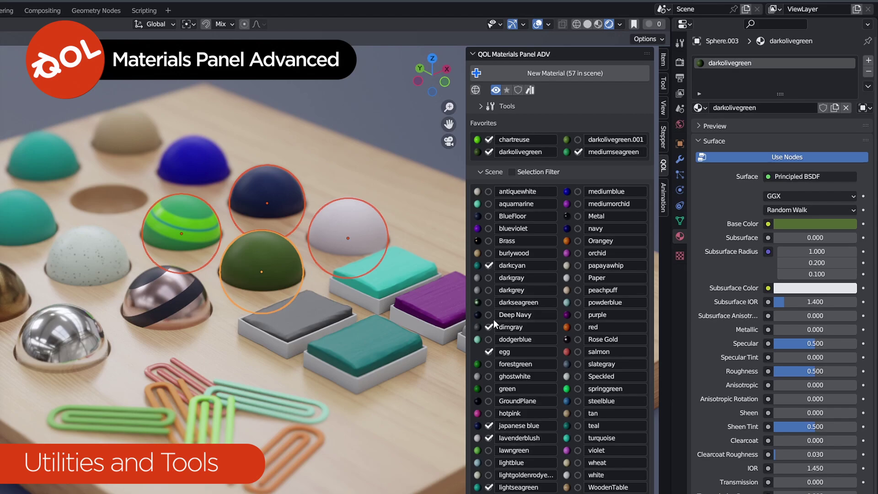
{"action": "left_click", "coordinate": [486, 240]}
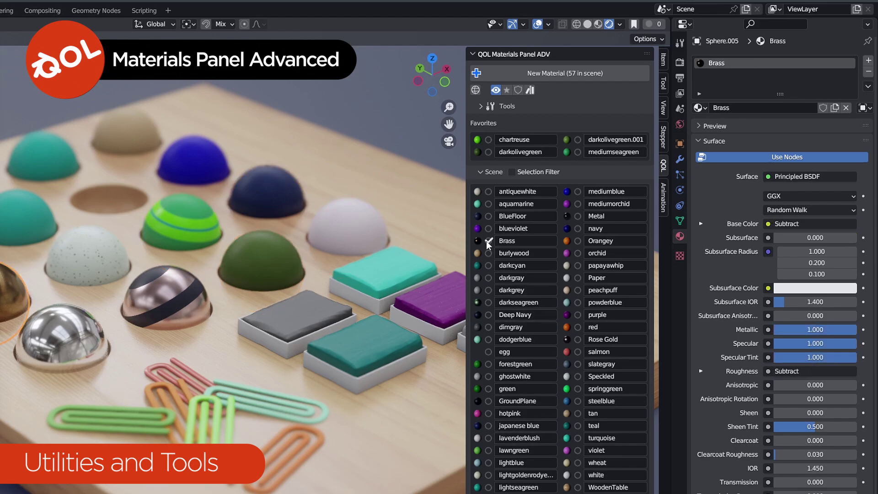
{"action": "left_click", "coordinate": [100, 262]}
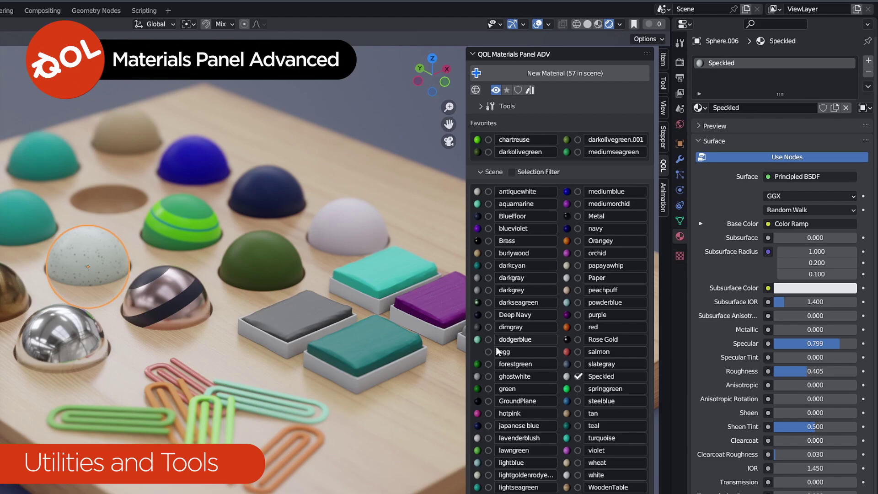
Turn on favourite stars, star darkcyan, and unstar several existing favourites.
{"action": "left_click", "coordinate": [506, 91]}
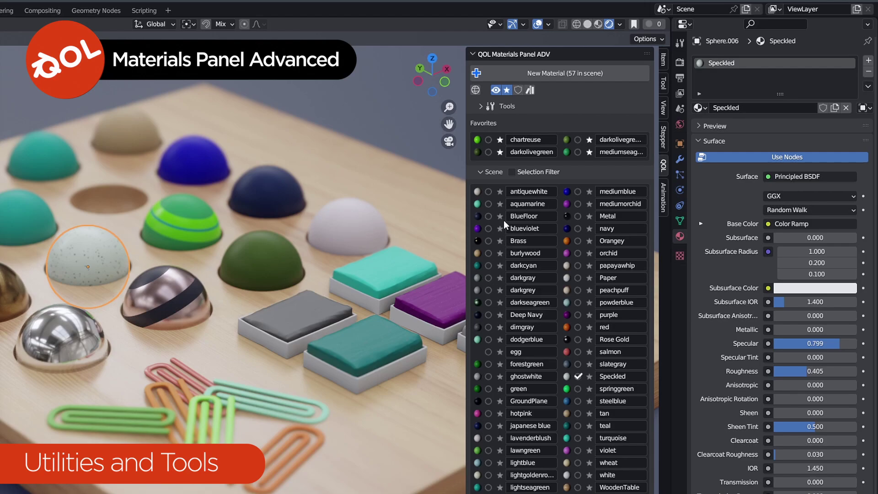
{"action": "left_click", "coordinate": [500, 266]}
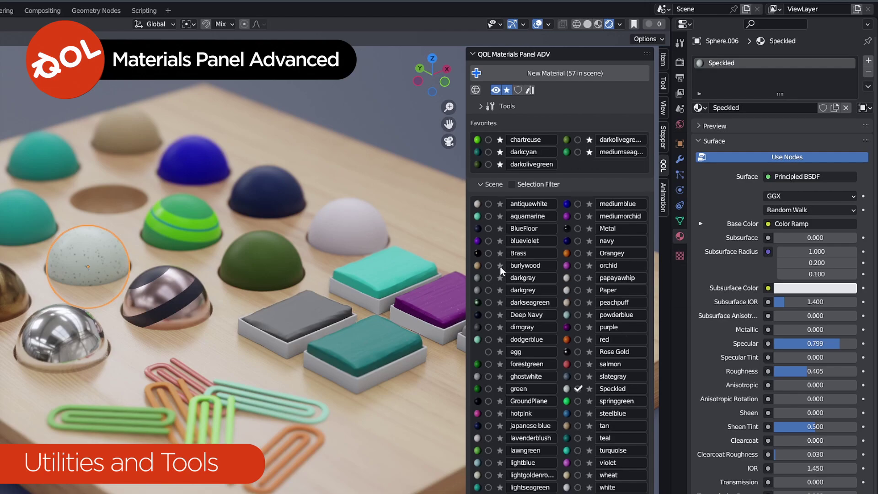
{"action": "left_click", "coordinate": [500, 164]}
{"action": "left_click", "coordinate": [500, 152]}
{"action": "left_click", "coordinate": [500, 152]}
{"action": "left_click", "coordinate": [500, 139]}
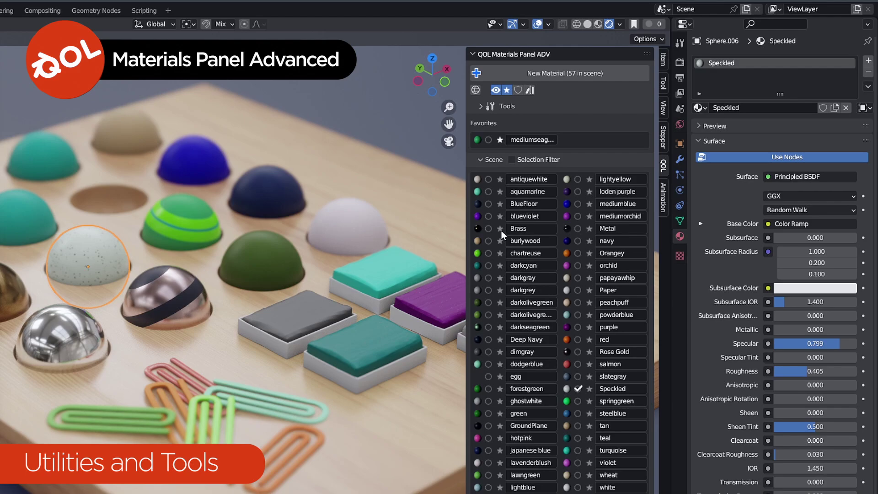
Star Brass, then unstar Brass and mediumseagreen so no favourites remain.
{"action": "left_click", "coordinate": [500, 229]}
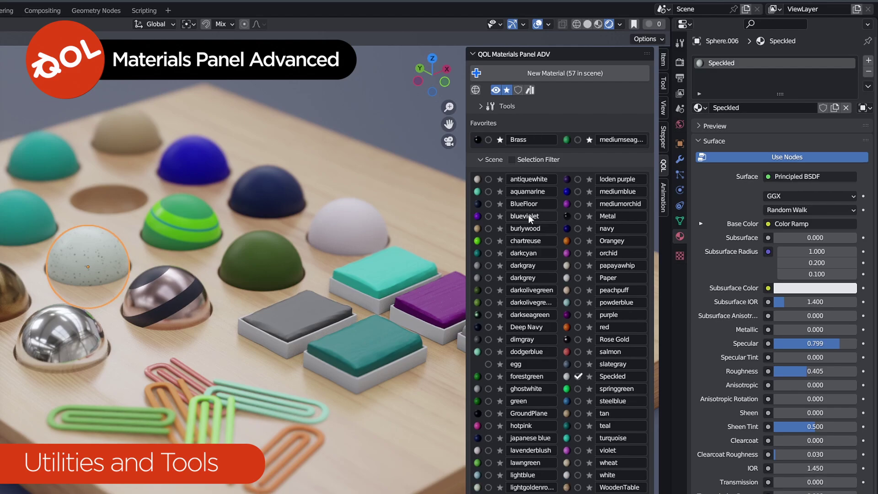
{"action": "left_click", "coordinate": [500, 140]}
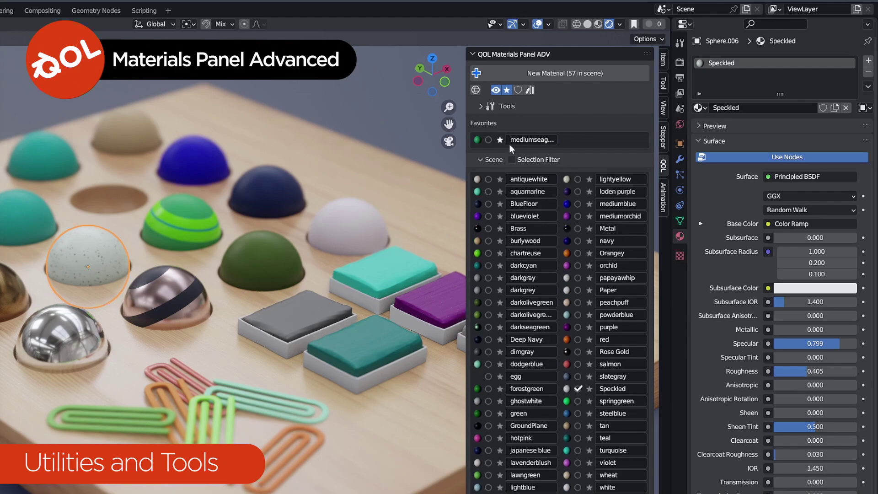
{"action": "left_click", "coordinate": [500, 140]}
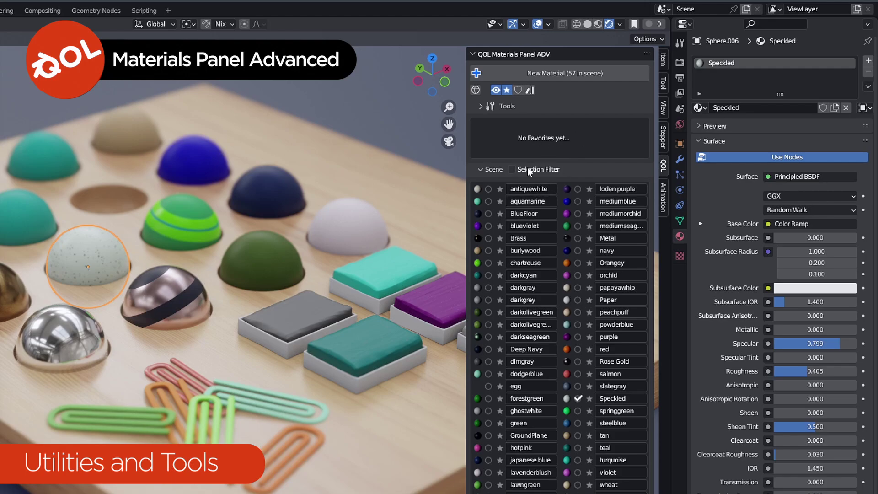
Star blueviolet as the only favourite, switch to fake-user shields, and drag to protect several materials.
{"action": "left_click", "coordinate": [500, 225]}
{"action": "left_click", "coordinate": [506, 91]}
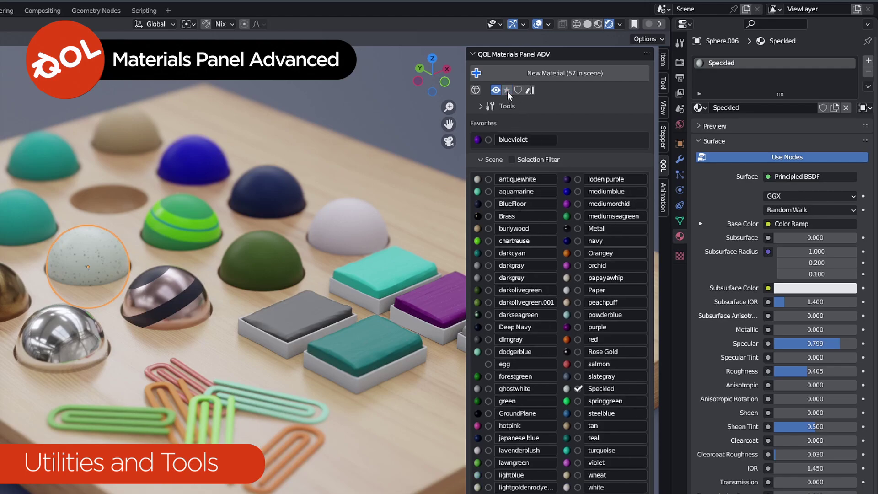
{"action": "left_click", "coordinate": [518, 90]}
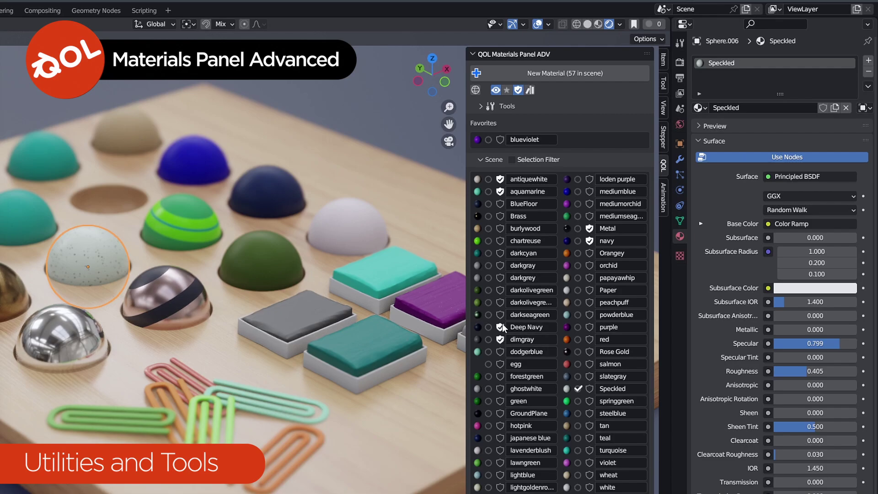
{"action": "left_click_drag", "start_coordinate": [500, 254], "coordinate": [501, 242]}
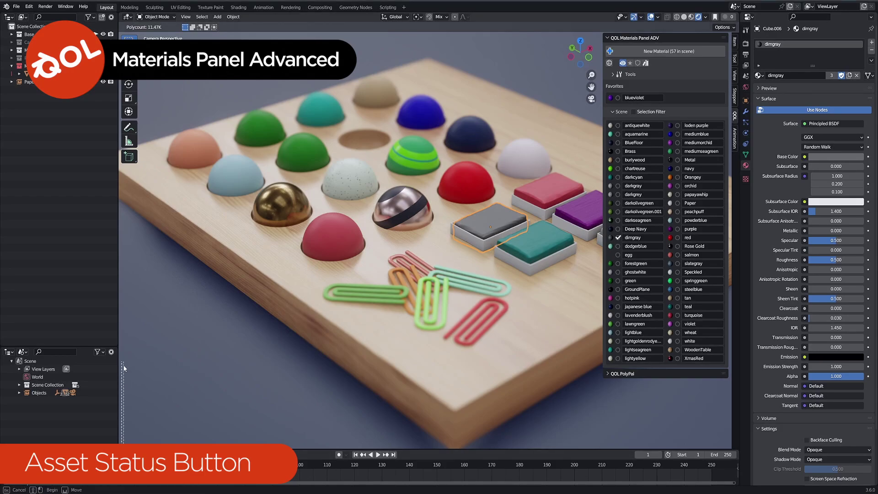
Deselect all and split off an Asset Browser area showing Current File assets.
{"action": "key", "text": "alt+a"}
{"action": "left_click_drag", "start_coordinate": [122, 441], "coordinate": [125, 371]}
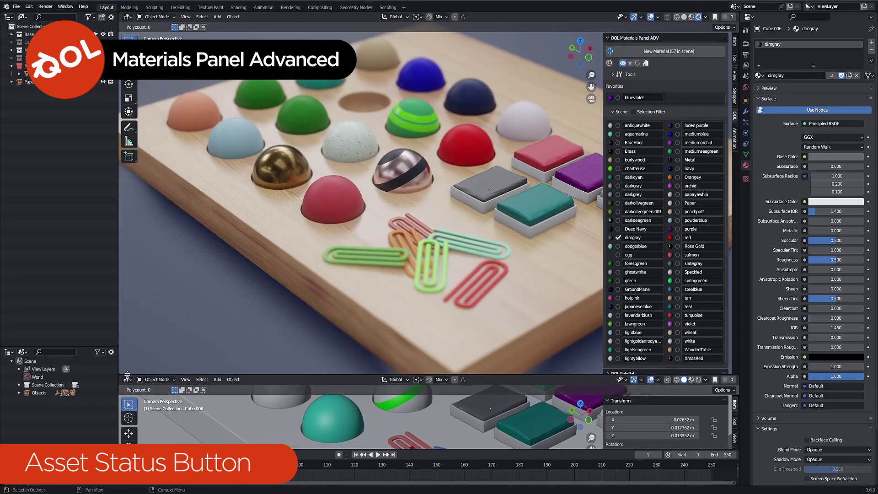
{"action": "left_click", "coordinate": [128, 370]}
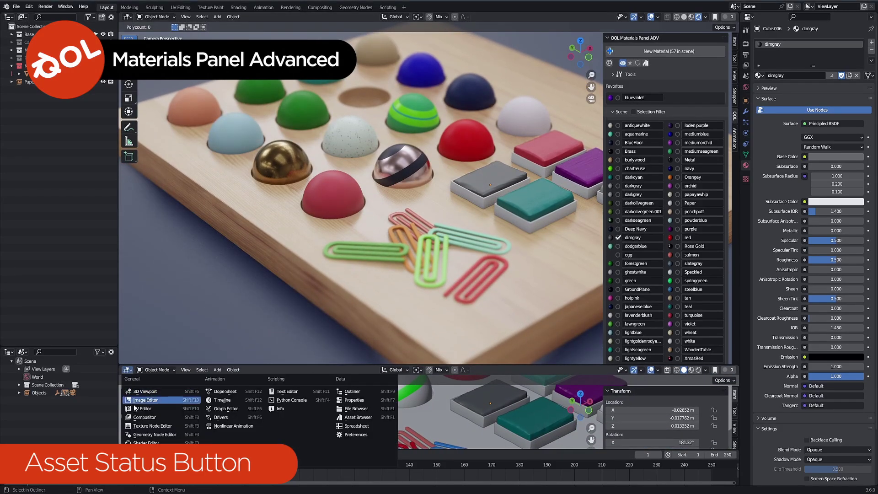
{"action": "left_click", "coordinate": [344, 421]}
{"action": "left_click", "coordinate": [137, 381]}
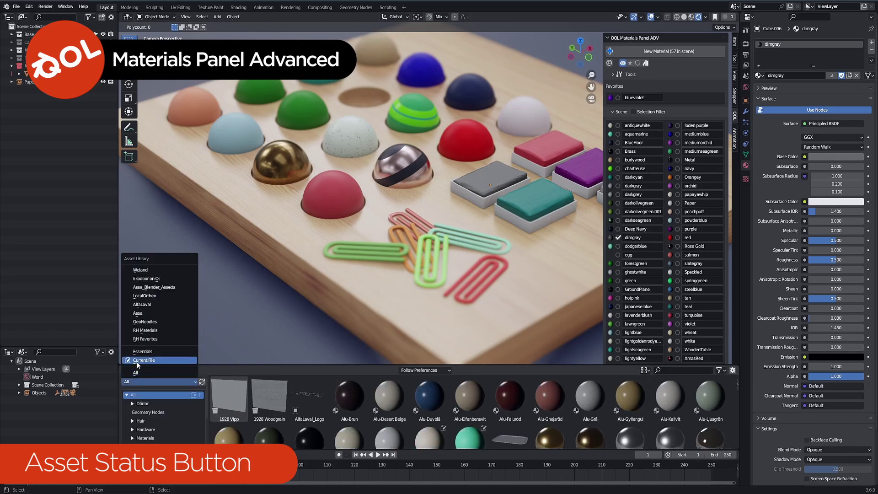
{"action": "left_click", "coordinate": [136, 361]}
{"action": "left_click_drag", "start_coordinate": [259, 364], "coordinate": [259, 380]}
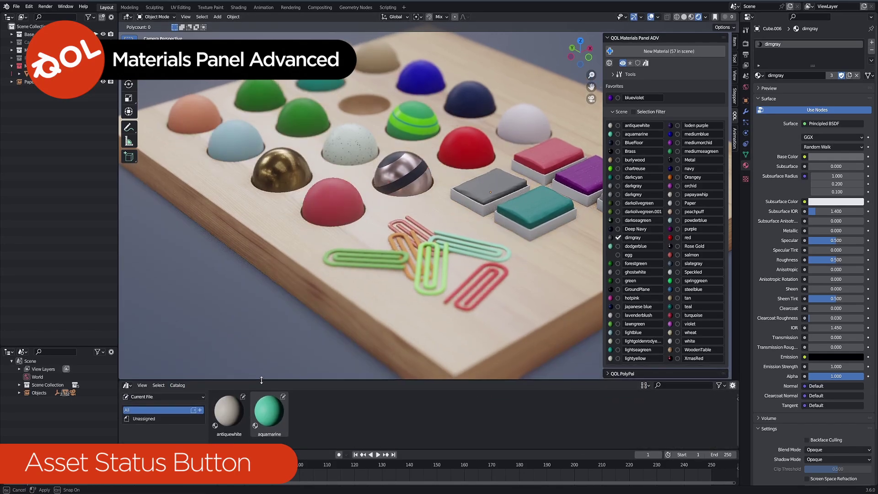
Show asset status icons and mark darkgrey, red, hotpink, lavenderblush and lawngreen as assets.
{"action": "left_click", "coordinate": [646, 63]}
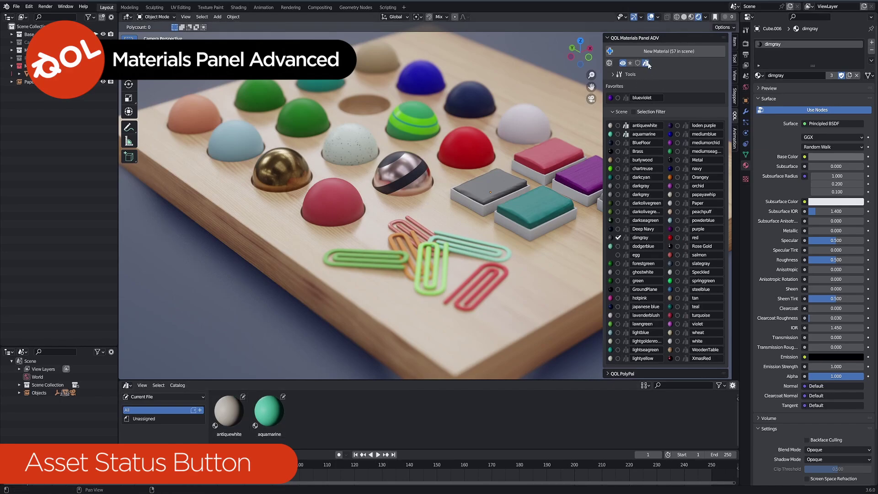
{"action": "left_click", "coordinate": [626, 194]}
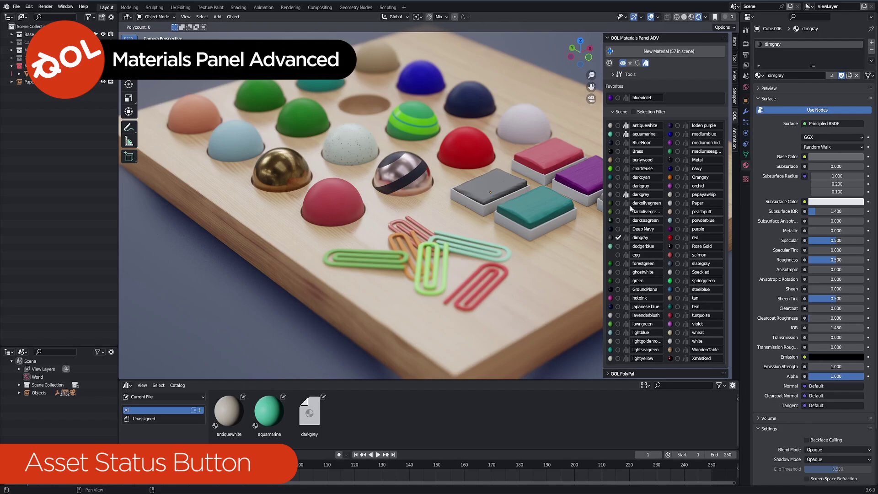
{"action": "left_click", "coordinate": [684, 238]}
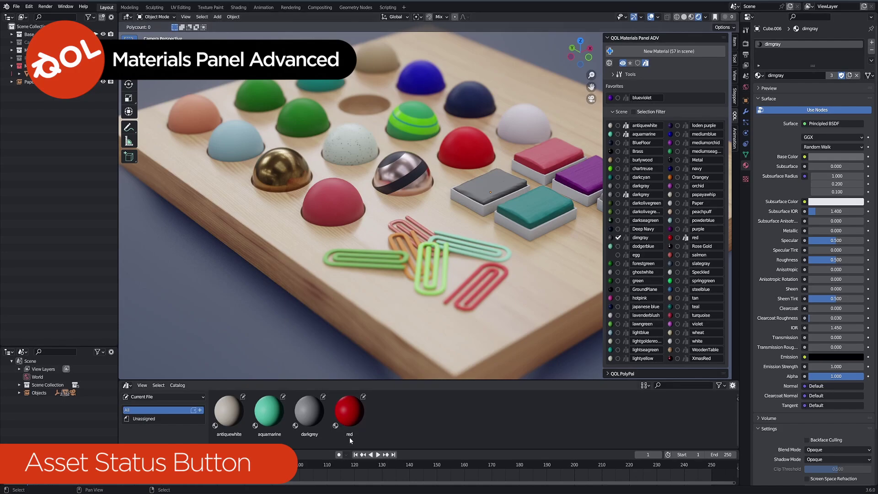
{"action": "left_click", "coordinate": [625, 323]}
{"action": "left_click", "coordinate": [625, 315]}
{"action": "left_click", "coordinate": [625, 298]}
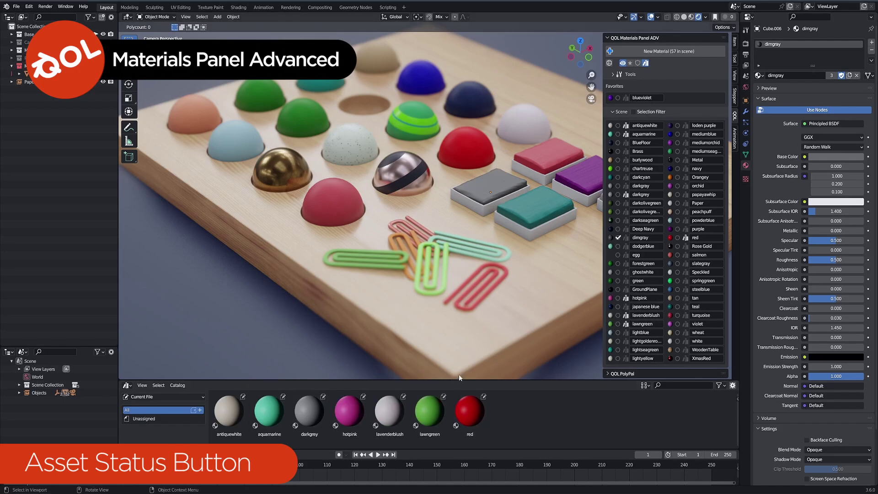
Drag hotpink onto the front red sphere and aquamarine onto the light blue sphere.
{"action": "left_click", "coordinate": [350, 410]}
{"action": "left_click_drag", "start_coordinate": [350, 410], "coordinate": [334, 207]}
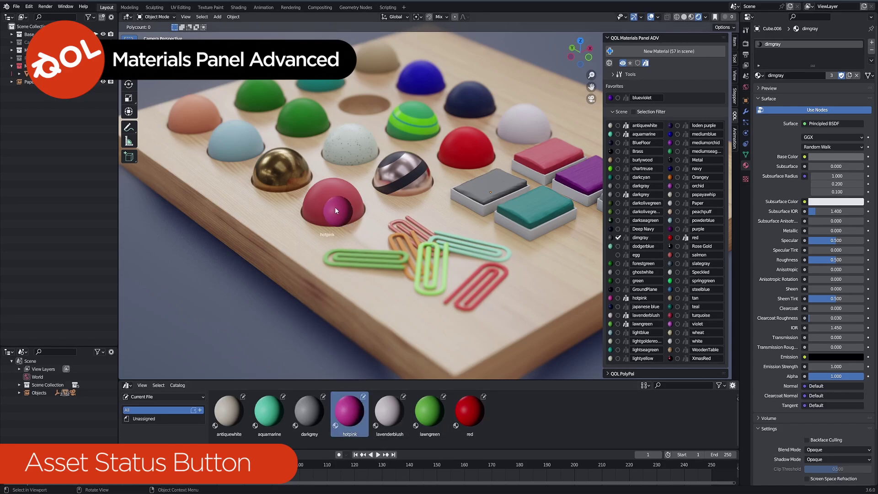
{"action": "left_click_drag", "start_coordinate": [269, 410], "coordinate": [278, 172]}
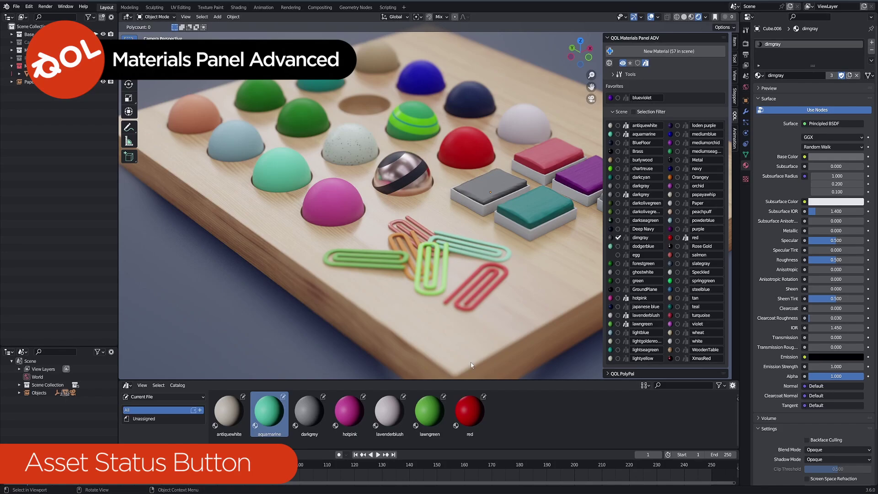
Shift the red sphere's base colour hue to cyan (0.572) and regenerate the red asset preview.
{"action": "left_click", "coordinate": [509, 426]}
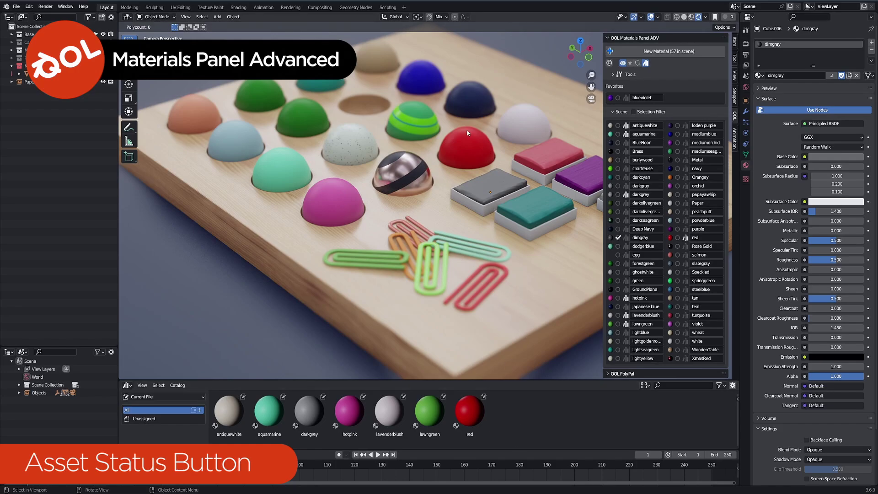
{"action": "left_click", "coordinate": [467, 149]}
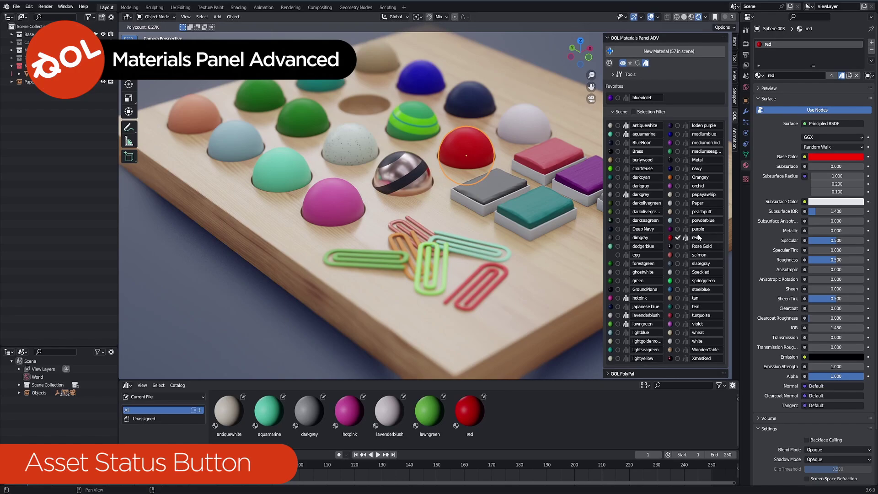
{"action": "left_click", "coordinate": [820, 157]}
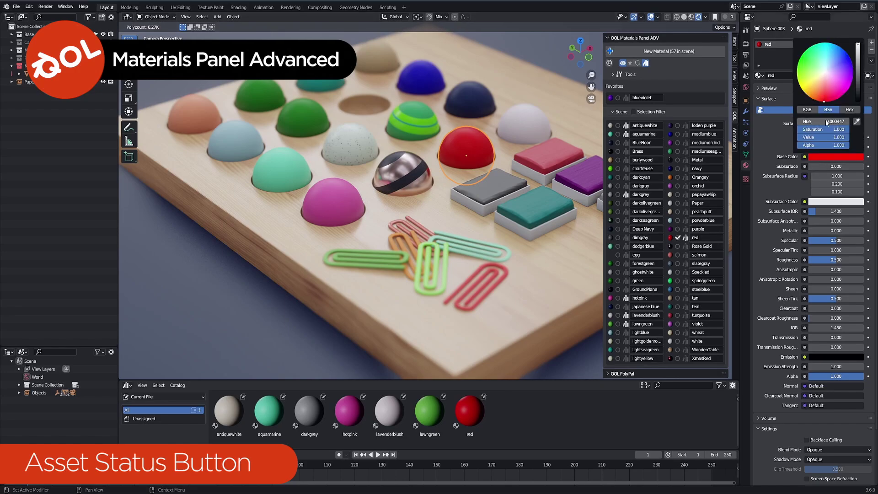
{"action": "left_click_drag", "start_coordinate": [826, 123], "coordinate": [864, 123]}
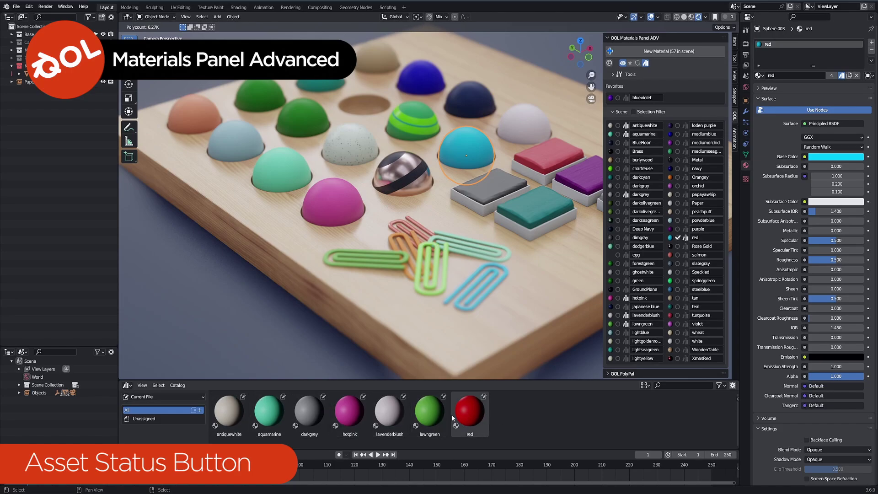
{"action": "left_click", "coordinate": [685, 238]}
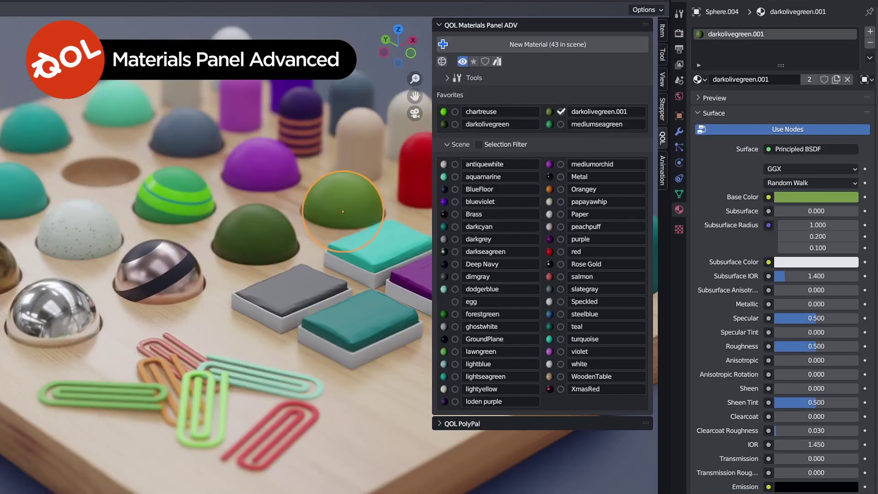
Expand the Tools subpanel, filter the material list by 'green', then clear the filter.
{"action": "left_click", "coordinate": [448, 78]}
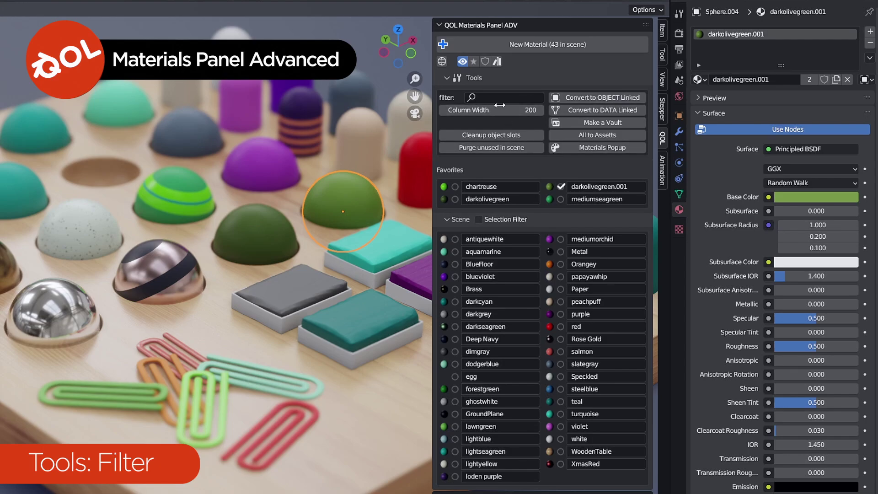
{"action": "left_click", "coordinate": [493, 98]}
{"action": "type", "text": "green"}
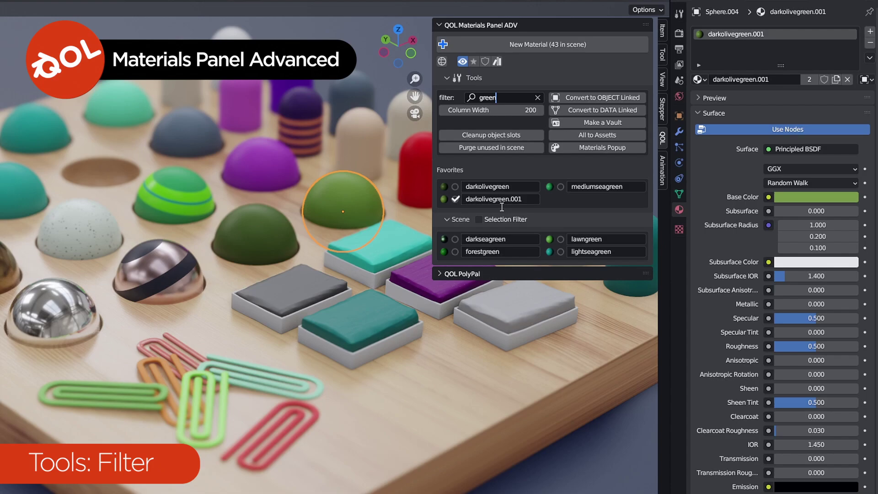
{"action": "left_click", "coordinate": [538, 97]}
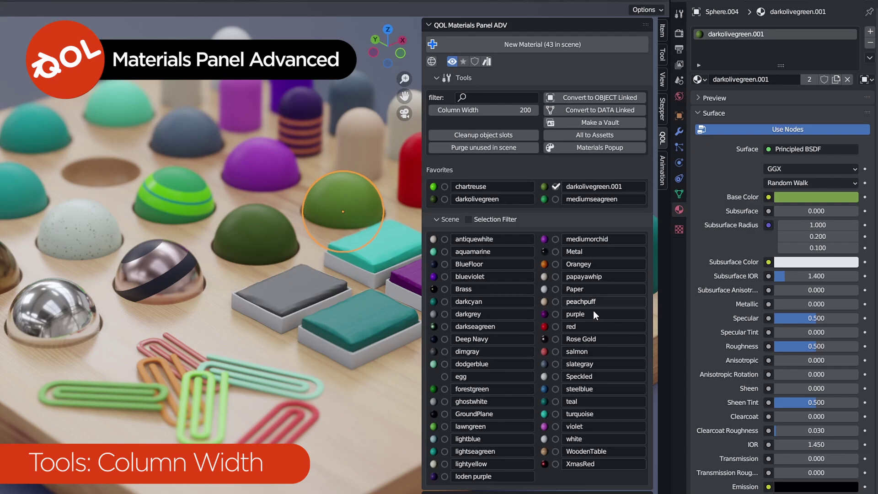
Resize the materials sidebar and set Column Width to 400.
{"action": "left_click_drag", "start_coordinate": [421, 292], "coordinate": [459, 264]}
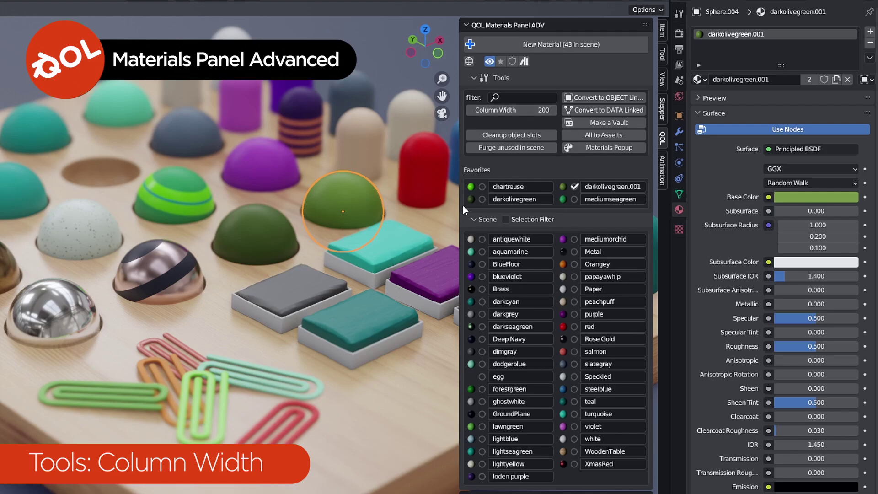
{"action": "left_click_drag", "start_coordinate": [460, 206], "coordinate": [441, 201]}
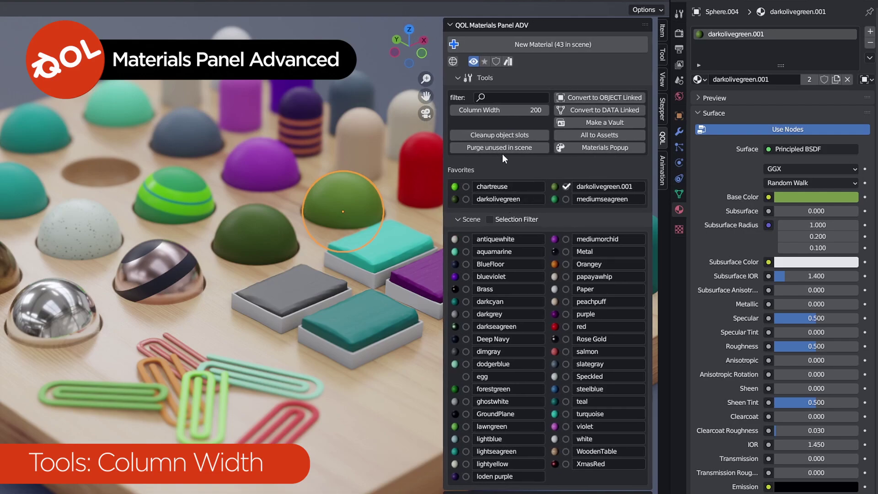
{"action": "left_click", "coordinate": [516, 110]}
{"action": "type", "text": "400"}
{"action": "key", "text": "Return"}
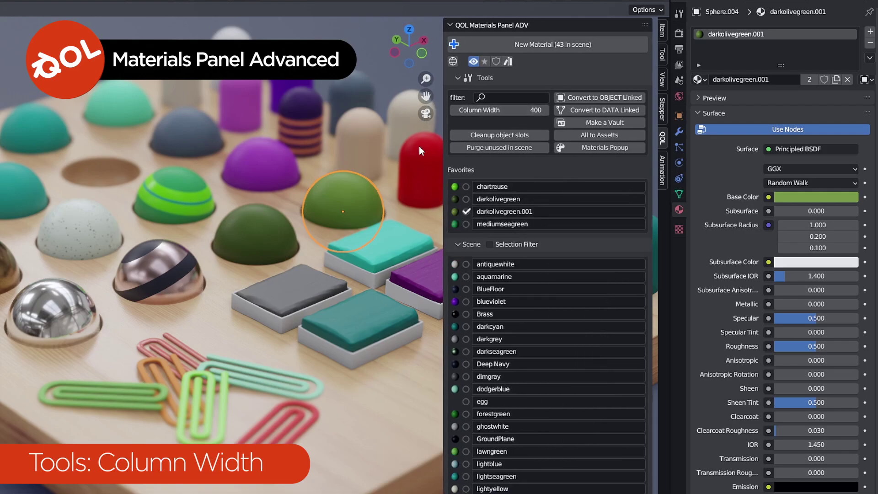
Widen the sidebar further and set Column Width back to 200 for four columns.
{"action": "left_click_drag", "start_coordinate": [447, 155], "coordinate": [241, 156]}
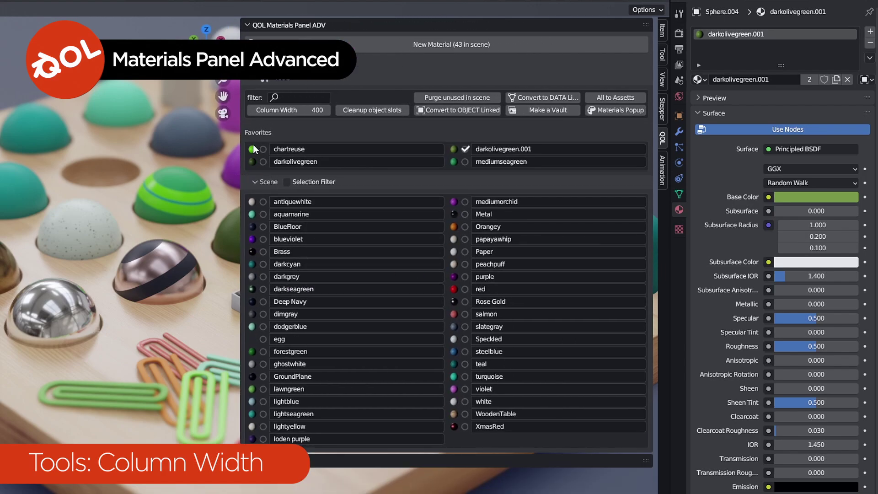
{"action": "double_click", "coordinate": [285, 110]}
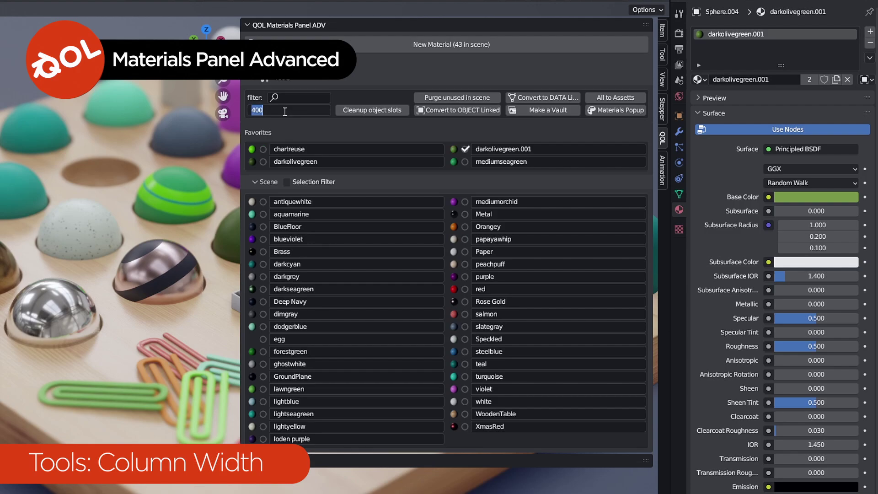
{"action": "type", "text": "200"}
{"action": "key", "text": "Return"}
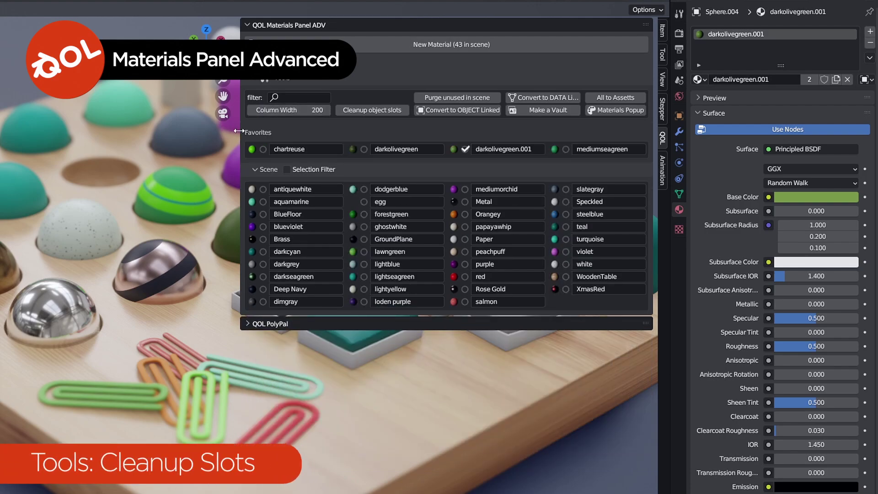
Narrow the materials panel and inspect the slots on several spheres and the capsule.
{"action": "left_click_drag", "start_coordinate": [239, 131], "coordinate": [536, 147]}
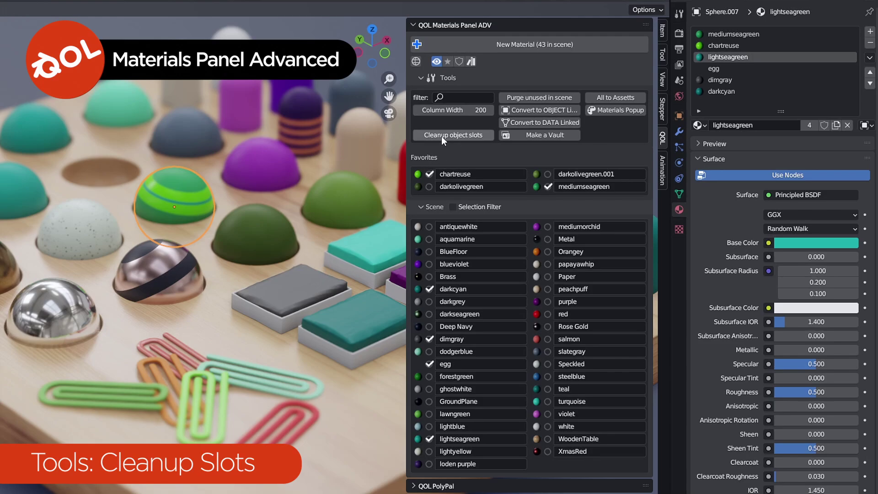
{"action": "left_click", "coordinate": [326, 196]}
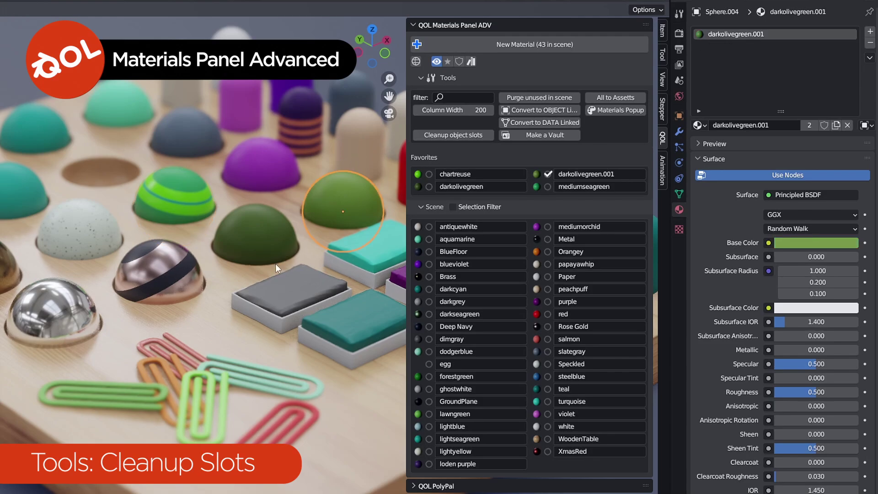
{"action": "left_click", "coordinate": [87, 229]}
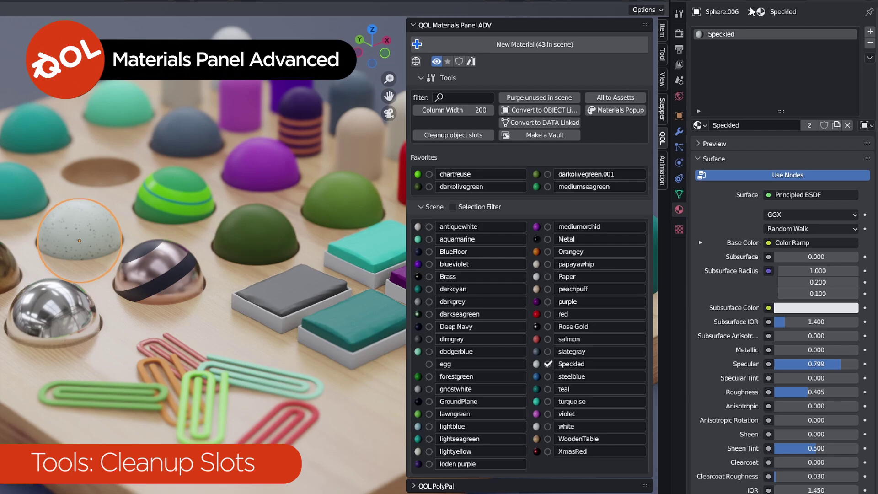
{"action": "left_click", "coordinate": [282, 117]}
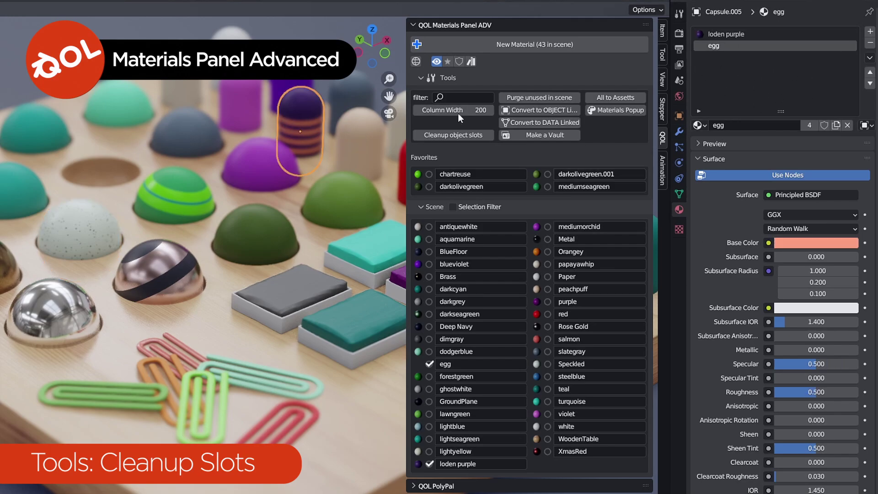
{"action": "left_click", "coordinate": [336, 195]}
{"action": "left_click", "coordinate": [262, 215]}
{"action": "left_click", "coordinate": [155, 273]}
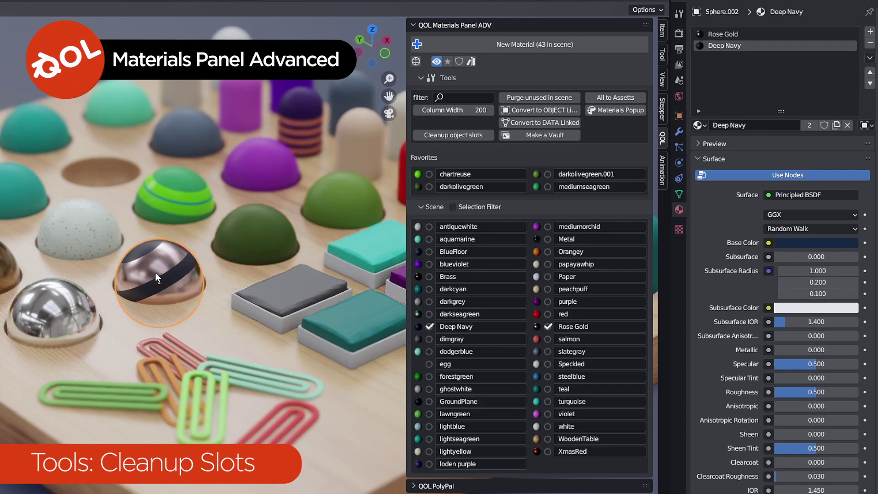
Clean up Sphere.007's slots, removing unused egg, dimgray and darkcyan, then select the dark green hemisphere.
{"action": "left_click", "coordinate": [186, 205]}
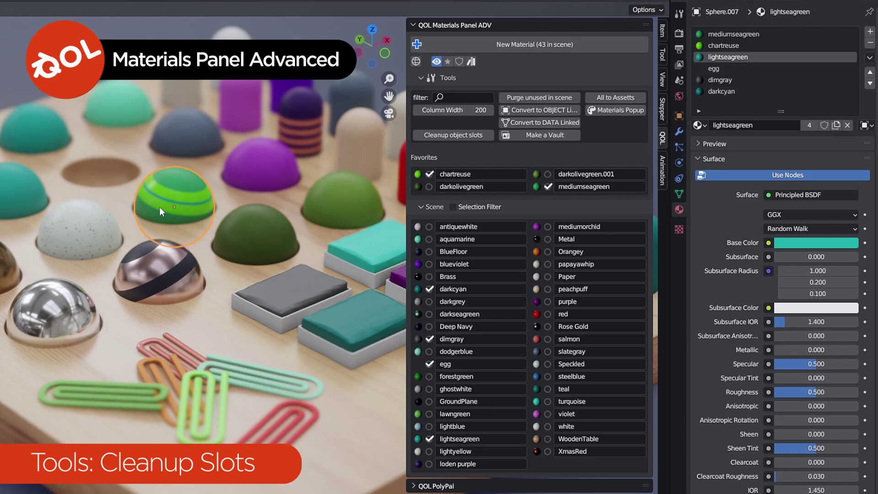
{"action": "left_click", "coordinate": [462, 134]}
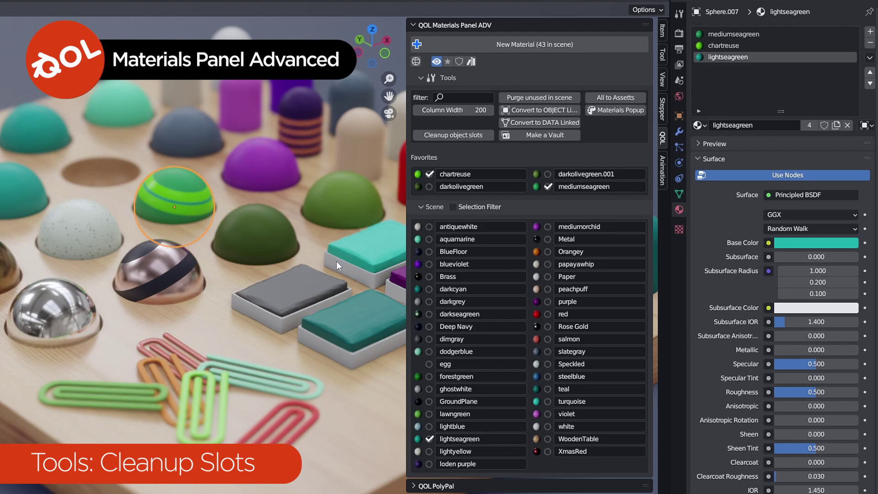
{"action": "left_click", "coordinate": [274, 242]}
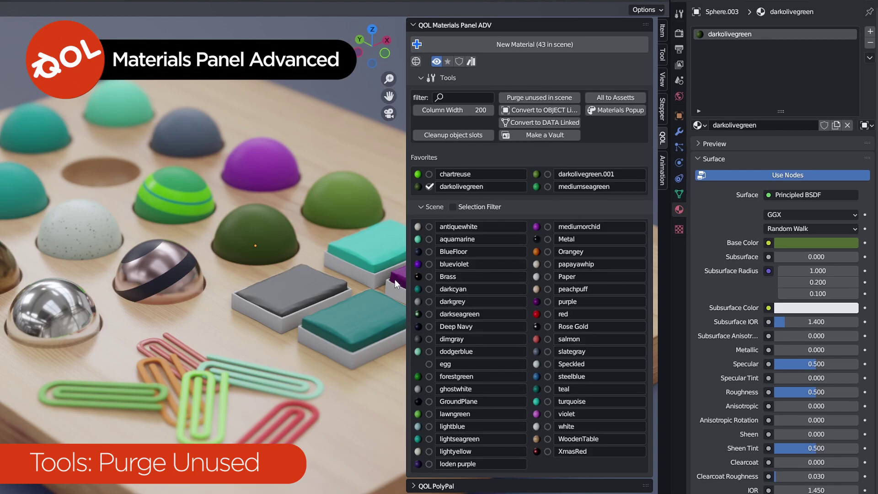
Purge unused scene materials, then select the egg sphere plus six more spheres.
{"action": "left_click", "coordinate": [525, 95]}
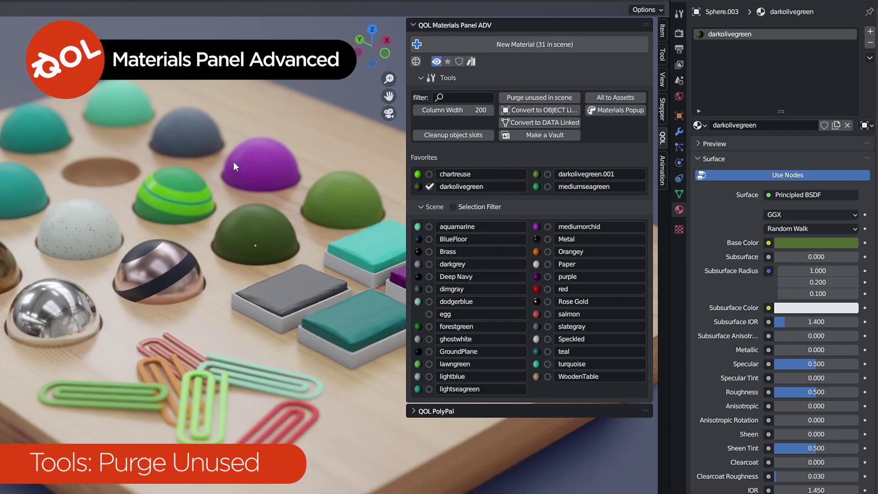
{"action": "left_click", "coordinate": [429, 313]}
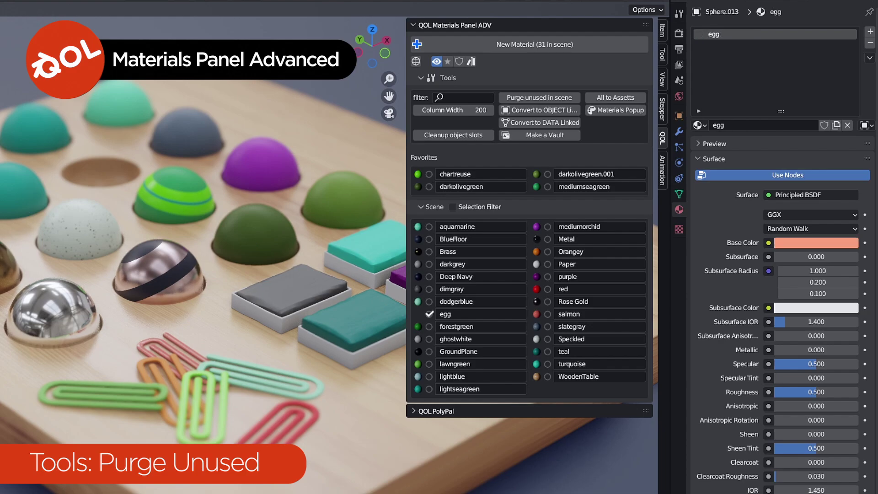
{"action": "left_click", "coordinate": [34, 139]}
{"action": "left_click", "coordinate": [152, 124], "text": "shift"}
{"action": "left_click", "coordinate": [186, 144], "text": "shift"}
{"action": "left_click", "coordinate": [261, 176], "text": "shift"}
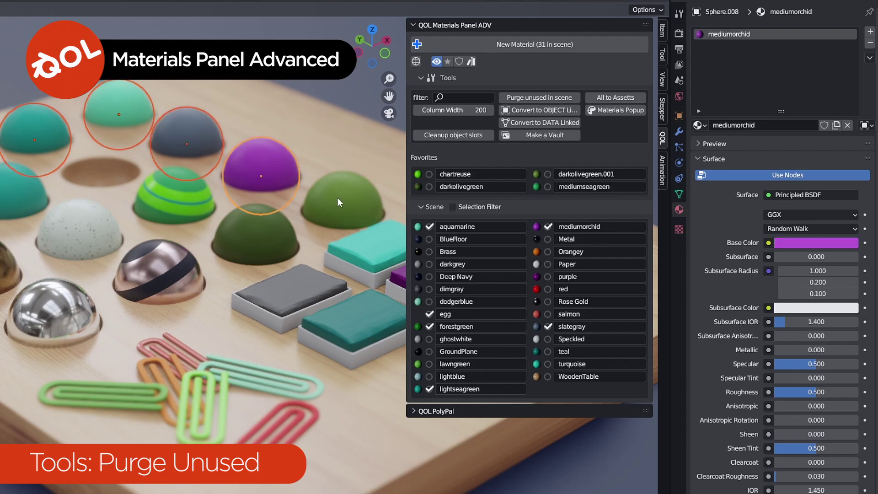
{"action": "left_click", "coordinate": [343, 211], "text": "shift"}
{"action": "left_click", "coordinate": [255, 245], "text": "shift"}
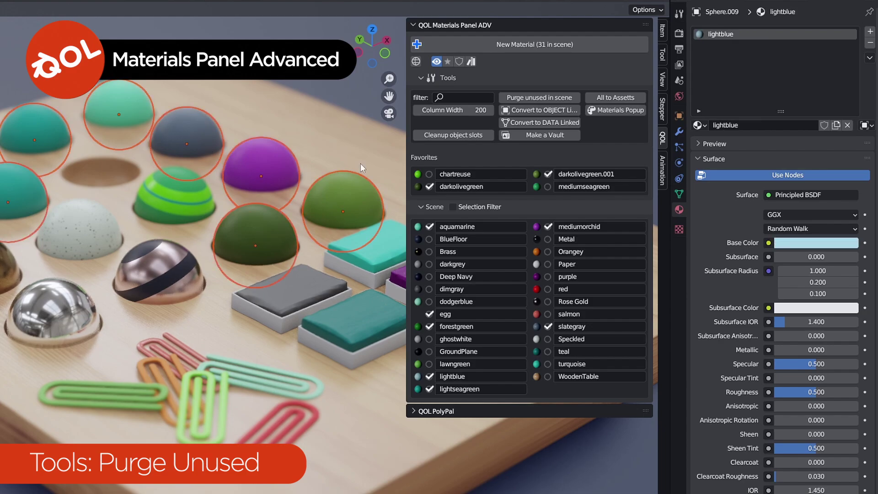
Assign red to the selected spheres, deselect, and purge again, leaving 23 materials.
{"action": "left_click", "coordinate": [534, 288]}
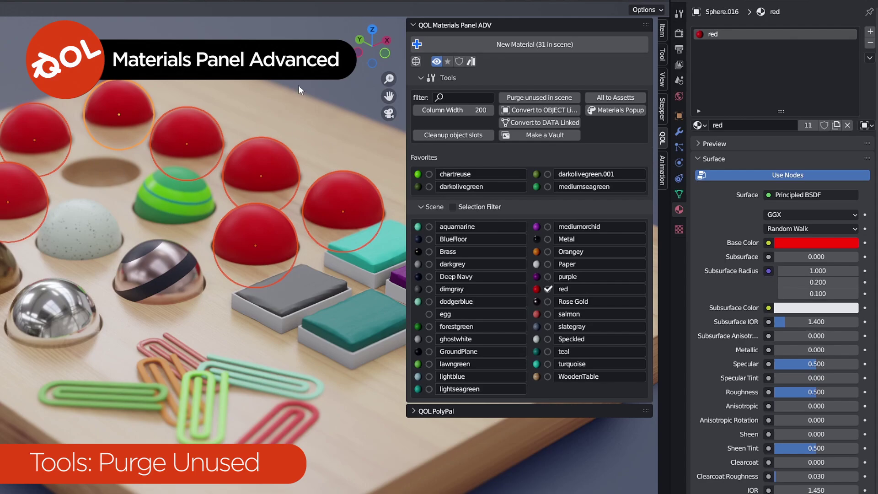
{"action": "left_click", "coordinate": [299, 162]}
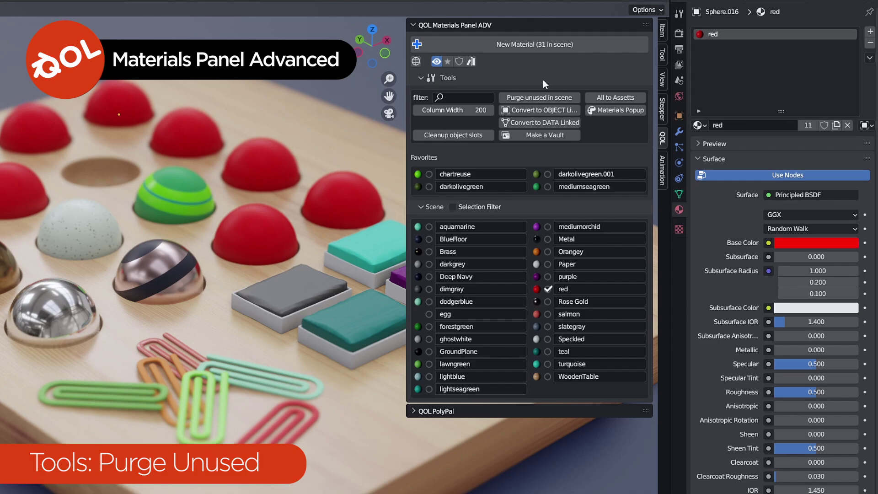
{"action": "left_click", "coordinate": [542, 95]}
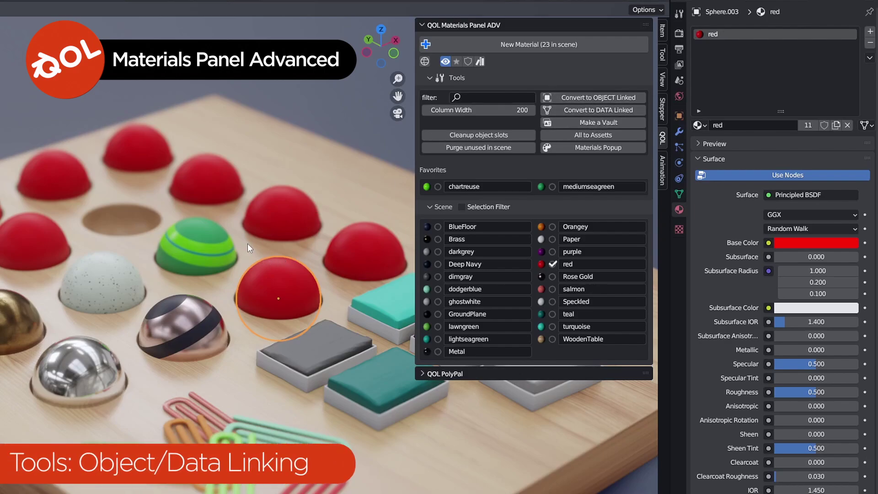
{"action": "left_click", "coordinate": [271, 215]}
{"action": "middle_click_drag", "start_coordinate": [221, 165], "coordinate": [239, 251], "text": "shift"}
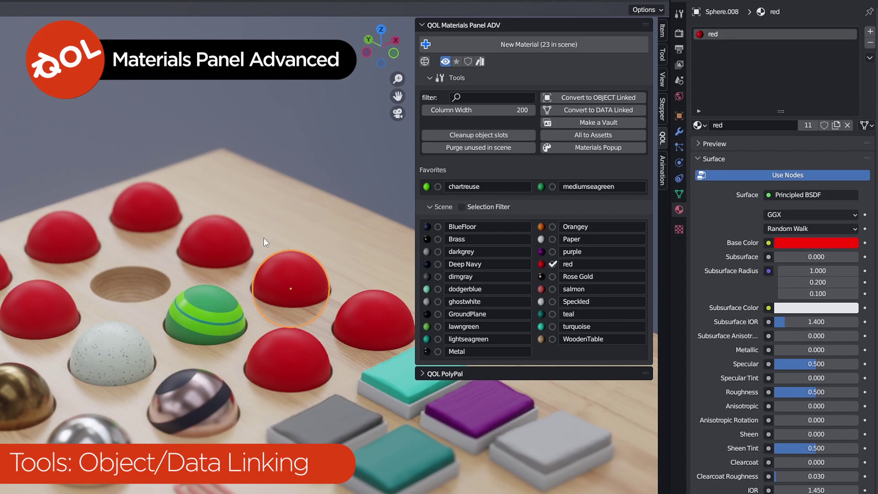
{"action": "scroll", "coordinate": [264, 238], "scroll_direction": "up", "scroll_amount": 2}
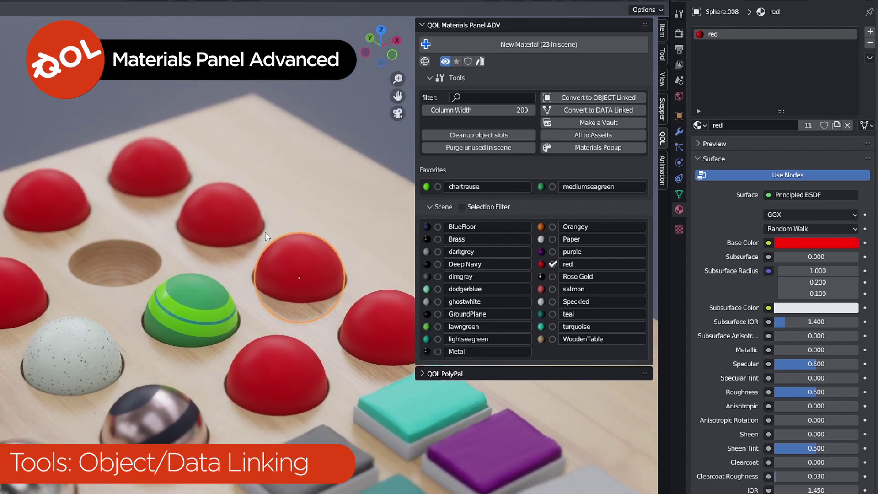
{"action": "scroll", "coordinate": [267, 238], "scroll_direction": "down", "scroll_amount": 1}
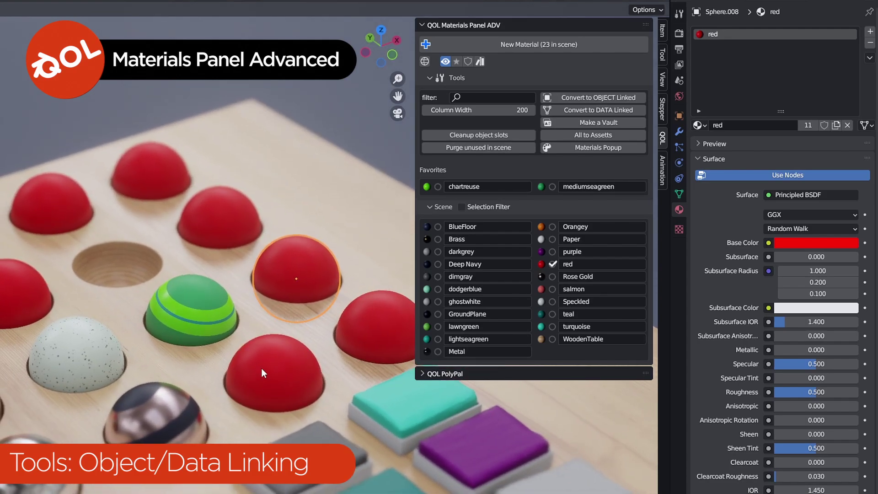
{"action": "key", "text": "shift+l"}
{"action": "left_click", "coordinate": [224, 223], "text": "shift"}
{"action": "left_click", "coordinate": [260, 385], "text": "shift"}
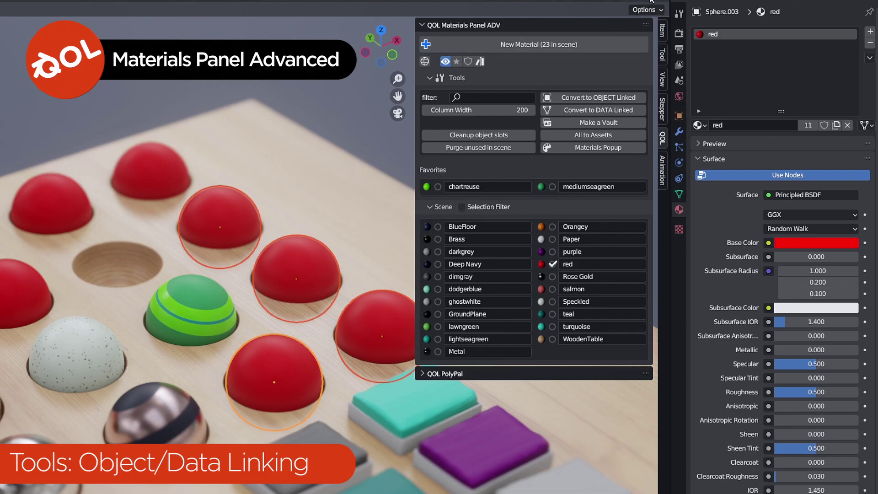
{"action": "left_click", "coordinate": [292, 268]}
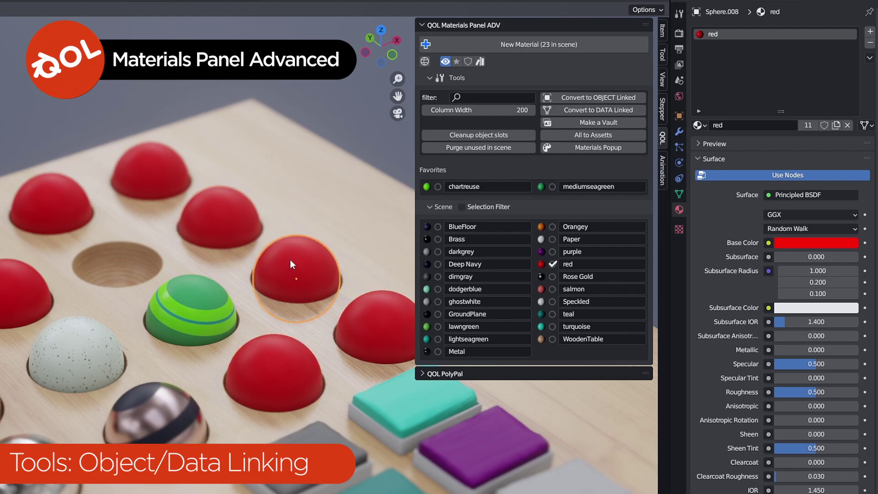
{"action": "key", "text": "Tab"}
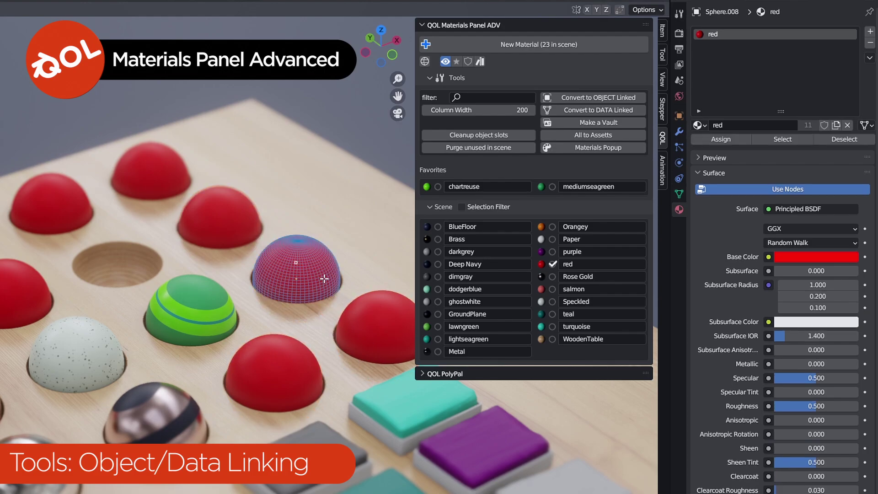
{"action": "key", "text": "e"}
{"action": "key", "text": "Escape"}
{"action": "key", "text": "Tab"}
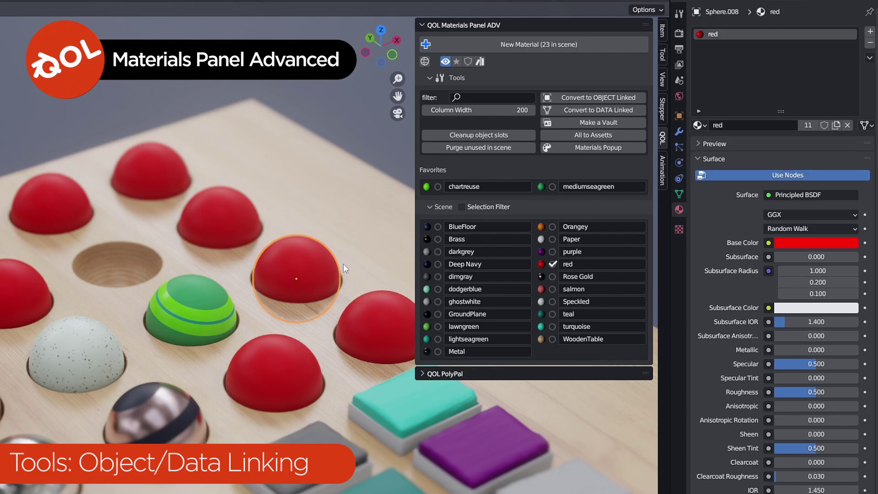
Give the right-hand red sphere chartreuse, then turn a green sphere red.
{"action": "left_click", "coordinate": [367, 327]}
{"action": "left_click", "coordinate": [426, 187]}
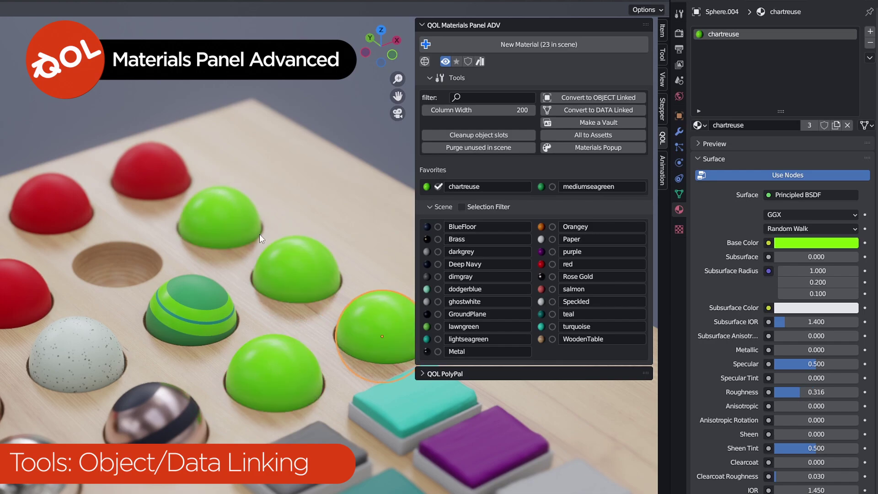
{"action": "left_click", "coordinate": [232, 215]}
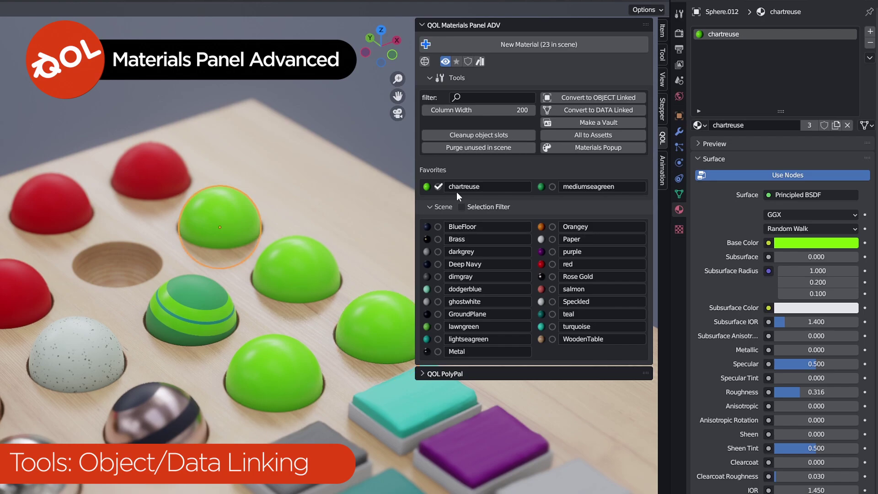
{"action": "left_click", "coordinate": [541, 264]}
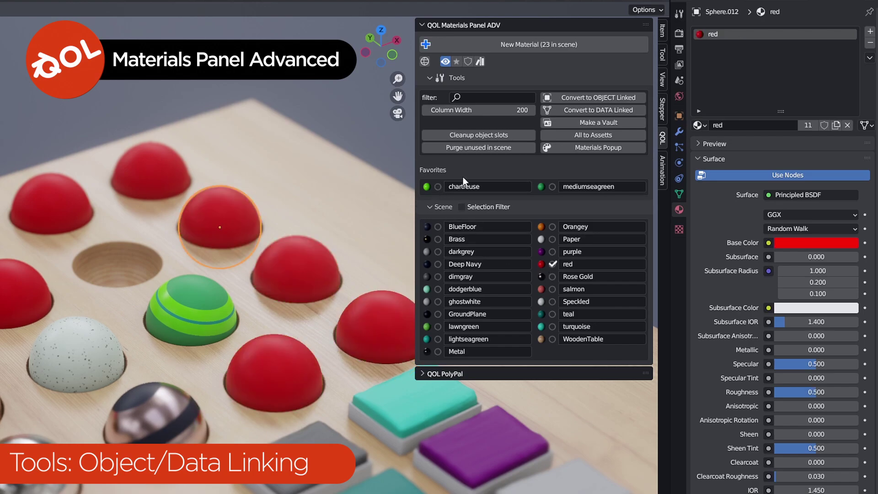
Try an object-linked slot with a new material on the sphere, then undo back to shared red.
{"action": "left_click", "coordinate": [864, 125]}
{"action": "left_click", "coordinate": [798, 142]}
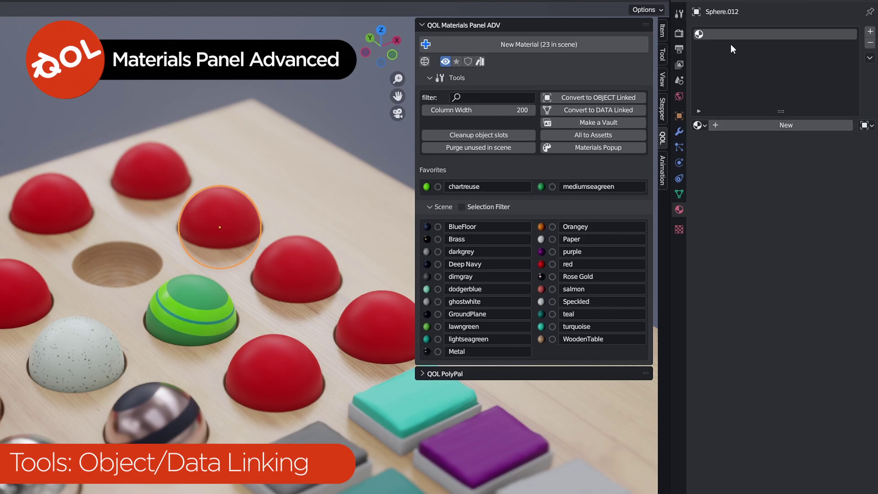
{"action": "left_click", "coordinate": [756, 127]}
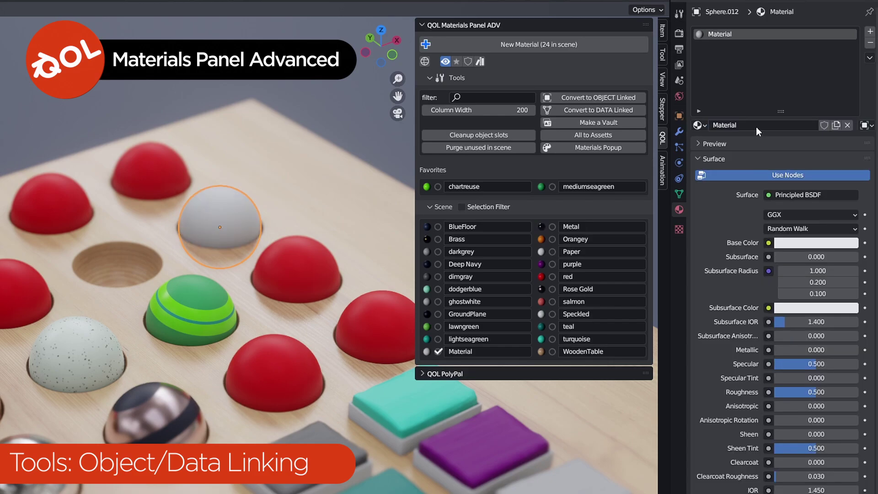
{"action": "left_click", "coordinate": [699, 125]}
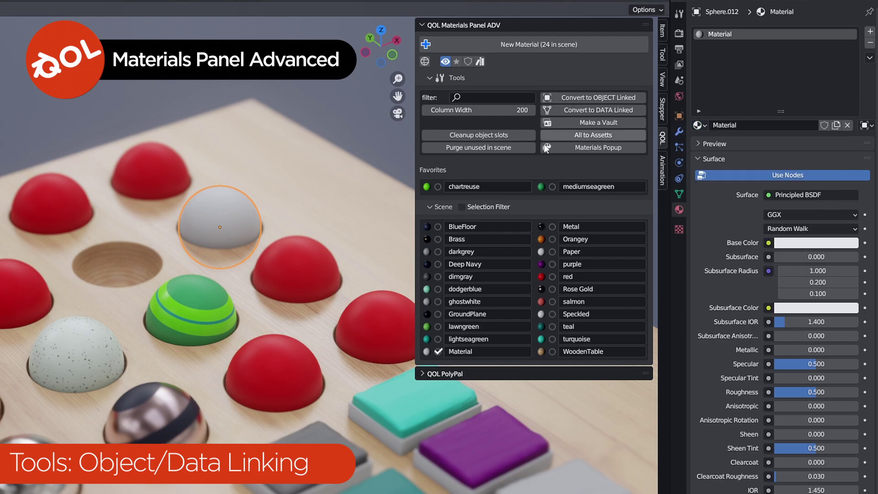
{"action": "key", "text": "ctrl+z"}
{"action": "key", "text": "ctrl+z"}
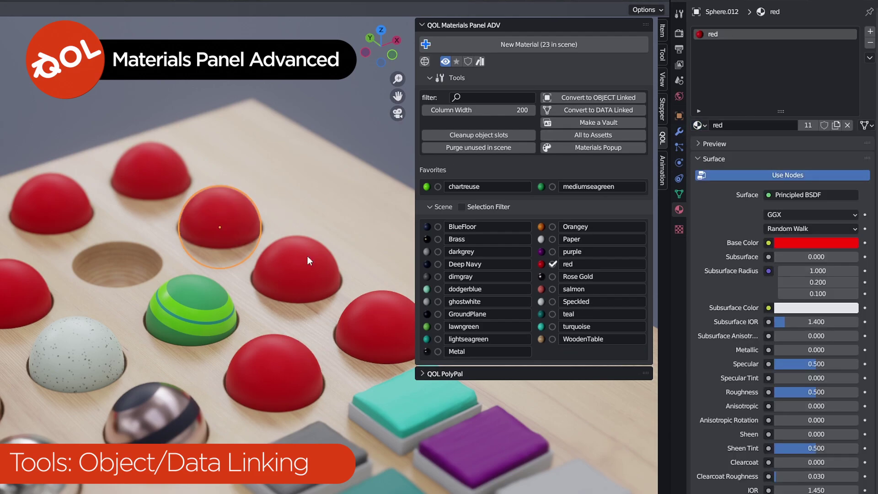
Select the middle, front, right and upper red spheres together.
{"action": "left_click", "coordinate": [291, 261]}
{"action": "left_click", "coordinate": [275, 364], "text": "shift"}
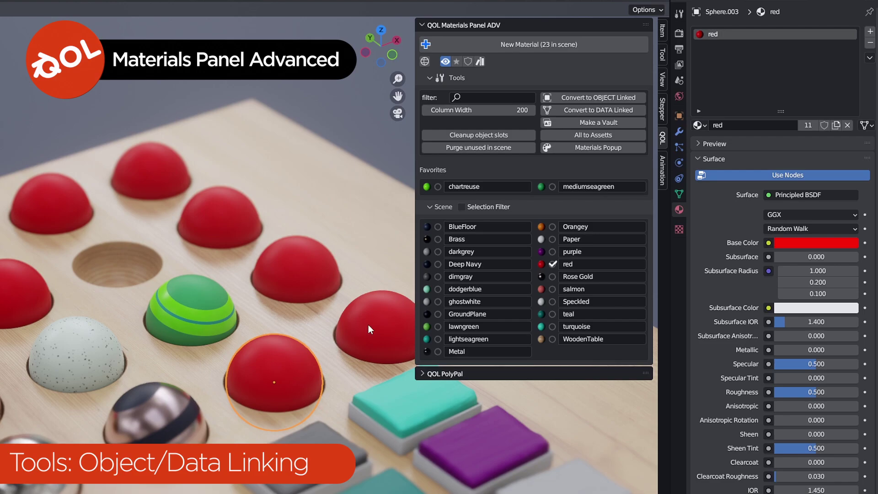
{"action": "left_click", "coordinate": [368, 325], "text": "shift"}
{"action": "left_click", "coordinate": [288, 262], "text": "shift"}
{"action": "left_click", "coordinate": [218, 219], "text": "shift"}
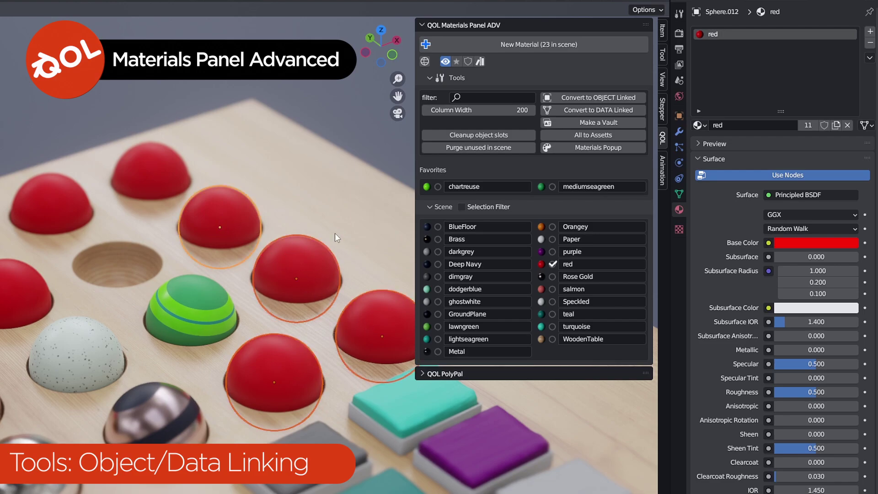
Convert the selected spheres to object-linked materials and make the three grey spheres red.
{"action": "left_click", "coordinate": [584, 98]}
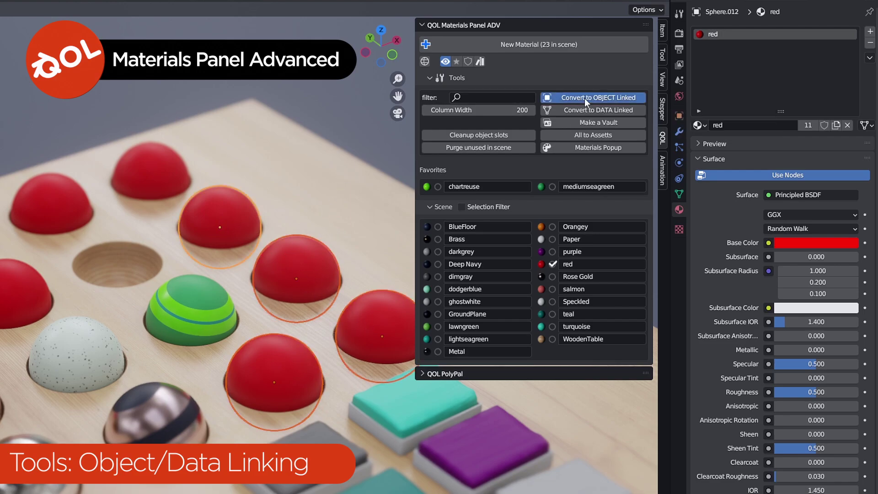
{"action": "left_click", "coordinate": [307, 263]}
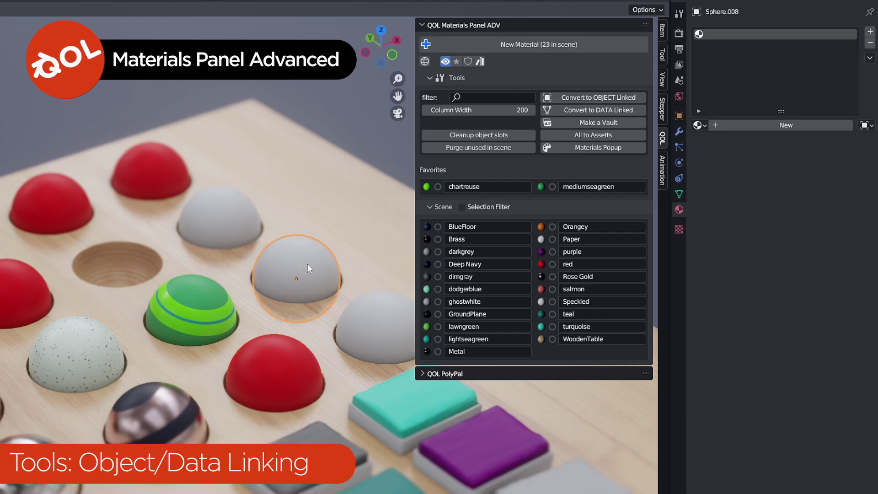
{"action": "left_click", "coordinate": [373, 334], "text": "shift"}
{"action": "left_click", "coordinate": [220, 224], "text": "shift"}
{"action": "left_click", "coordinate": [542, 264]}
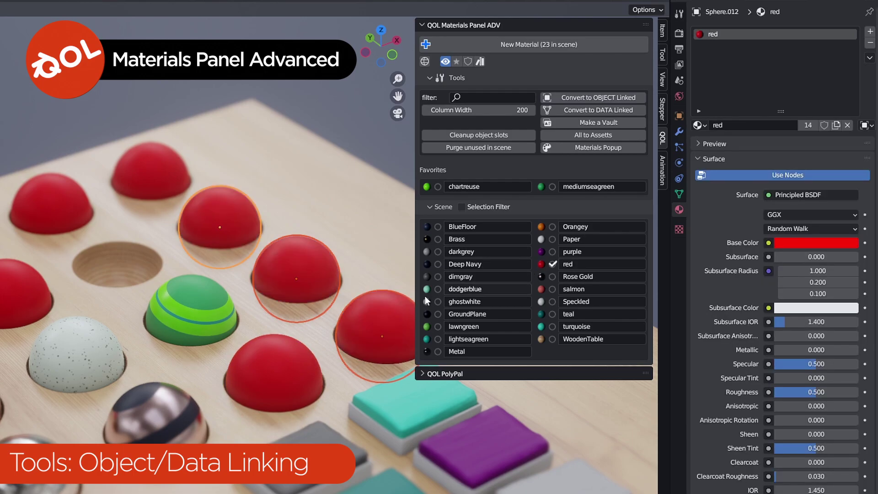
Make the middle sphere Orangey and the right sphere lawngreen.
{"action": "left_click", "coordinate": [287, 266]}
{"action": "left_click", "coordinate": [541, 227]}
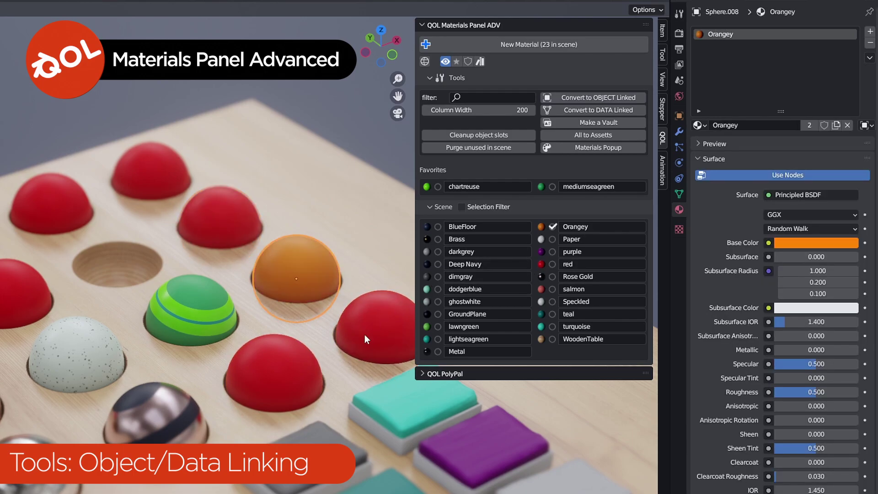
{"action": "left_click", "coordinate": [363, 334]}
{"action": "left_click", "coordinate": [426, 327]}
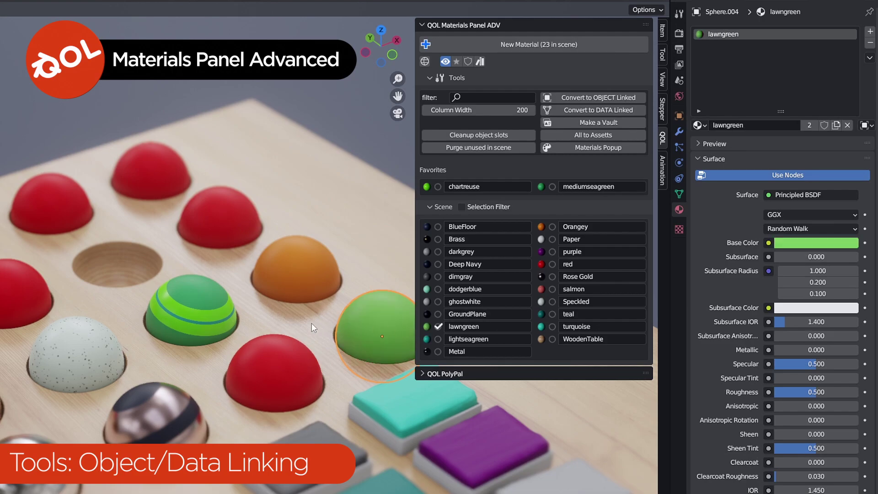
Inspect the materials on the orange, red and green spheres and the teal box.
{"action": "left_click", "coordinate": [293, 265]}
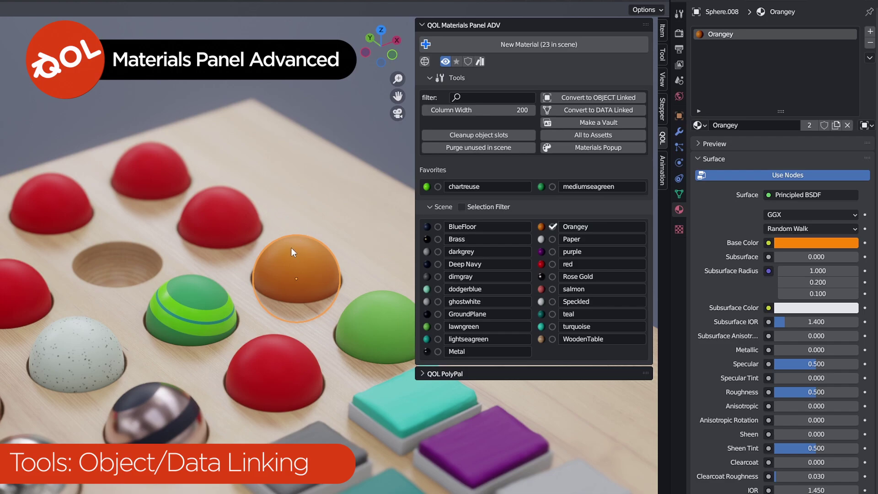
{"action": "left_click", "coordinate": [242, 226]}
{"action": "left_click", "coordinate": [379, 334]}
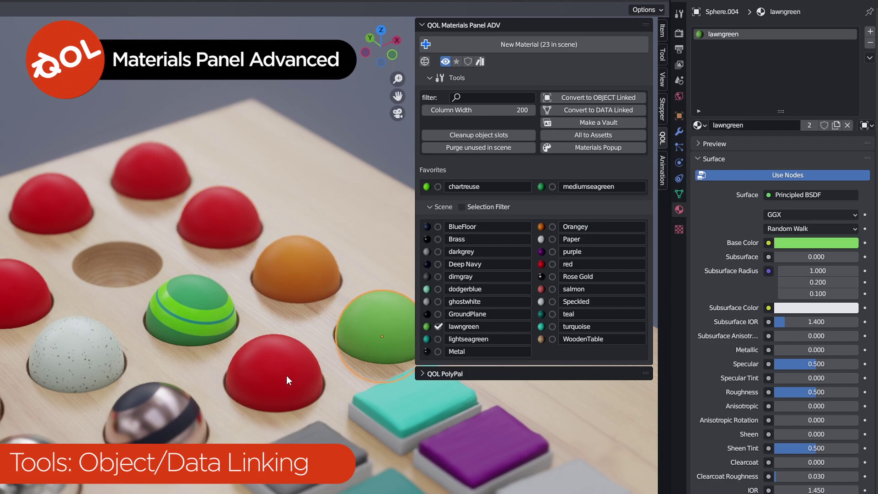
{"action": "left_click", "coordinate": [286, 380]}
{"action": "left_click", "coordinate": [303, 279]}
{"action": "left_click", "coordinate": [69, 205]}
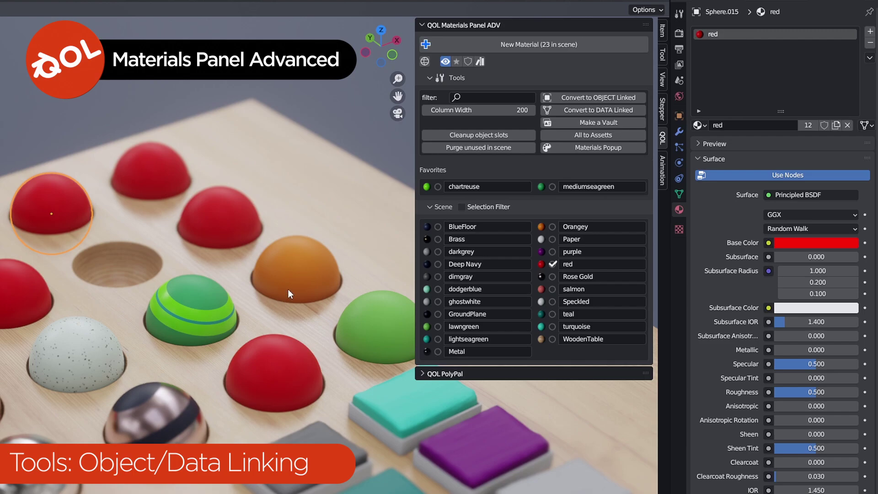
{"action": "left_click", "coordinate": [402, 402]}
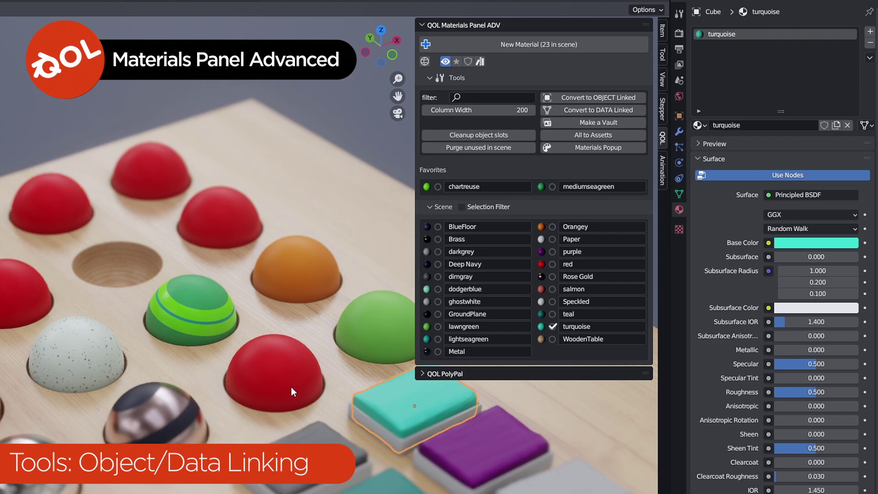
Convert the front red, orange, speckled and striped green spheres back to data-linked materials.
{"action": "left_click", "coordinate": [291, 387]}
{"action": "left_click", "coordinate": [292, 276], "text": "shift"}
{"action": "left_click", "coordinate": [203, 201], "text": "shift"}
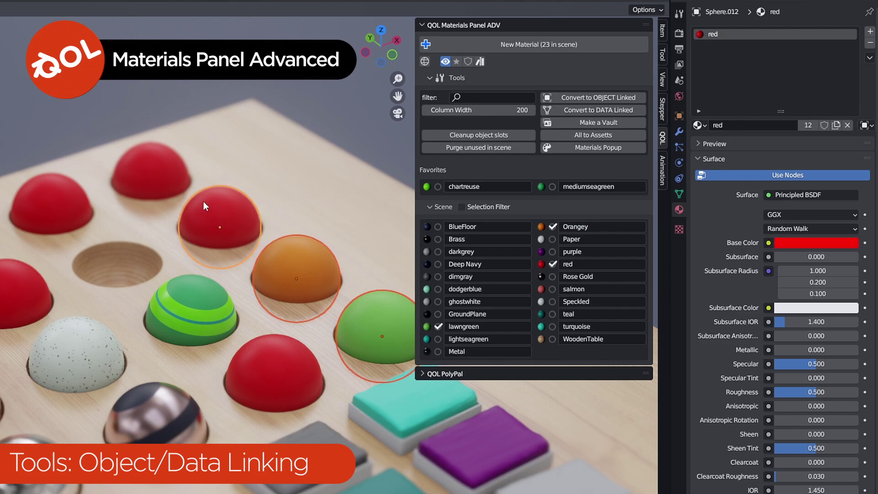
{"action": "left_click", "coordinate": [150, 183], "text": "shift"}
{"action": "left_click", "coordinate": [279, 385], "text": "shift"}
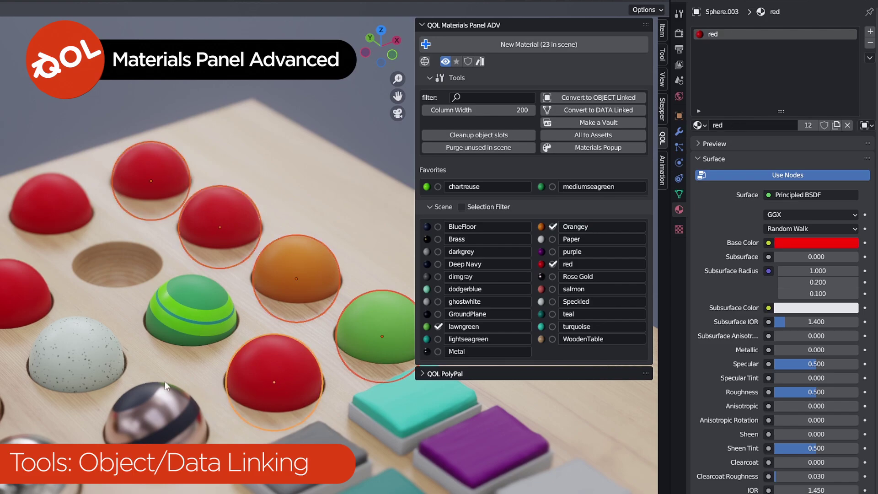
{"action": "left_click", "coordinate": [78, 357], "text": "shift"}
{"action": "left_click", "coordinate": [174, 331], "text": "shift"}
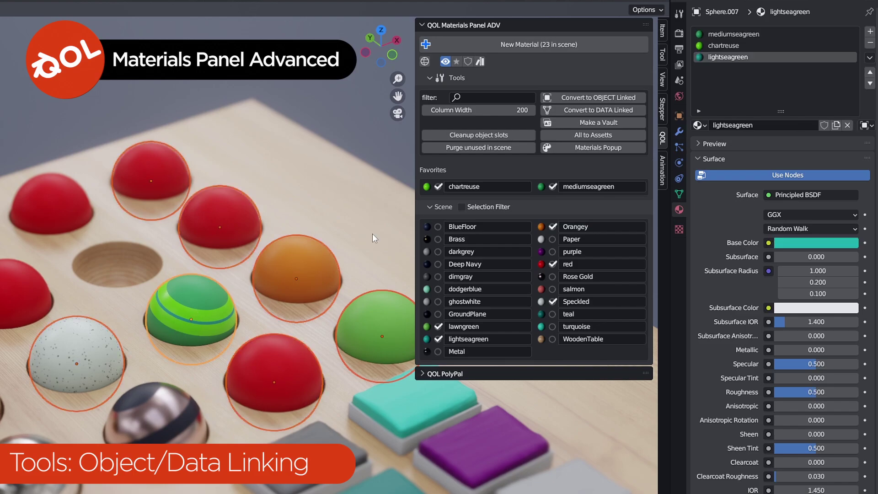
{"action": "left_click", "coordinate": [589, 109]}
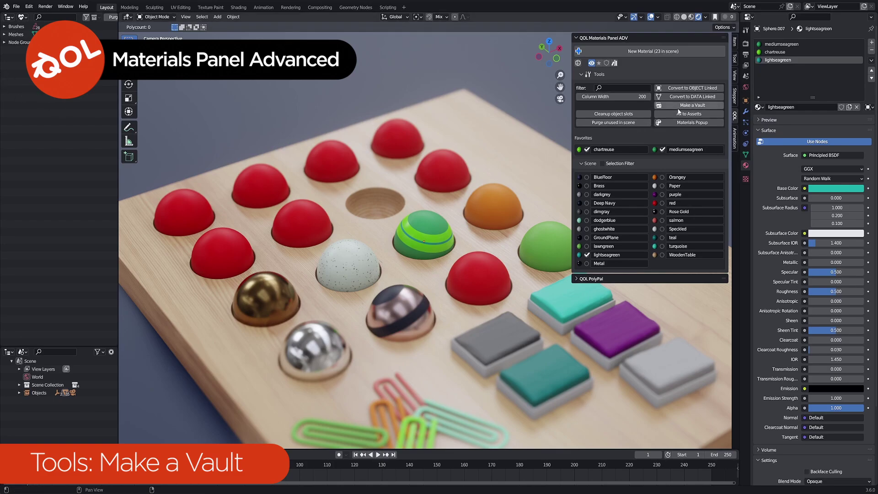
Make a vault of all scene materials, set the Outliner to View Layer, and select the paper clips.
{"action": "left_click", "coordinate": [680, 106]}
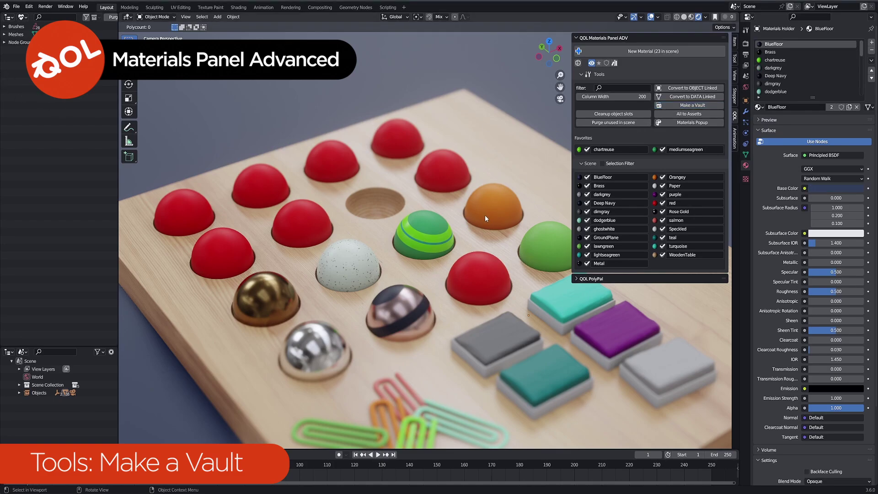
{"action": "left_click", "coordinate": [21, 17]}
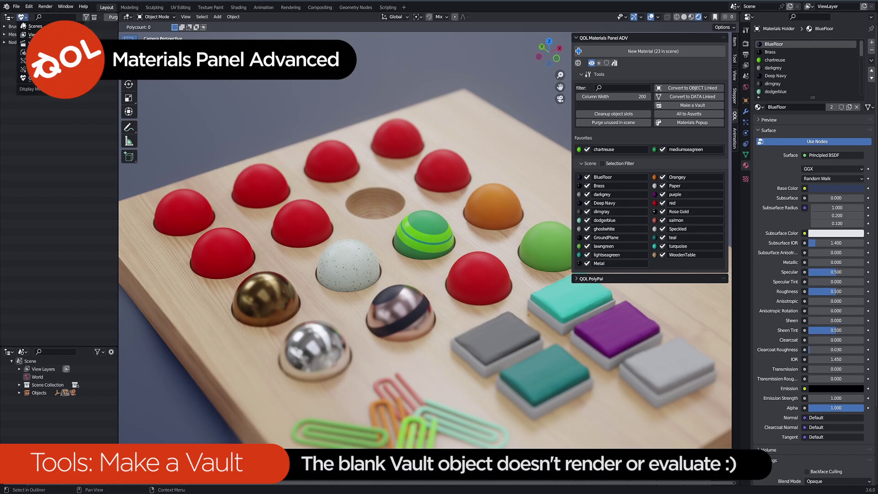
{"action": "left_click", "coordinate": [30, 35]}
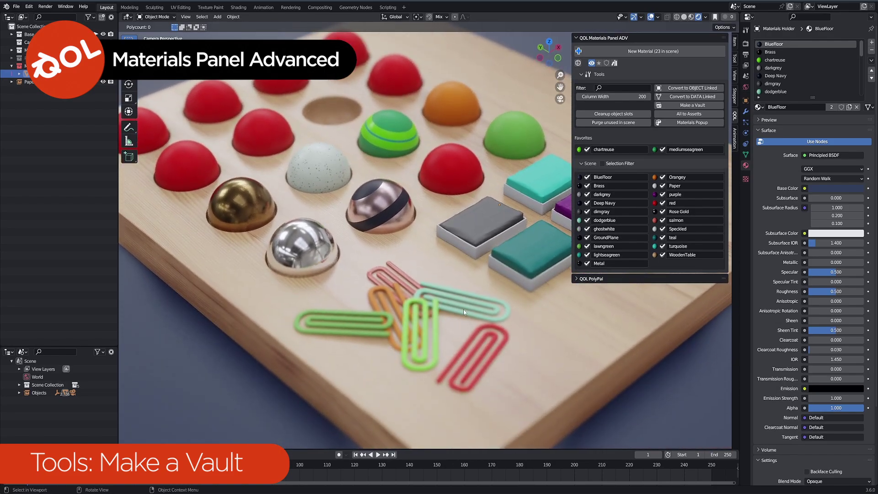
{"action": "left_click", "coordinate": [463, 309]}
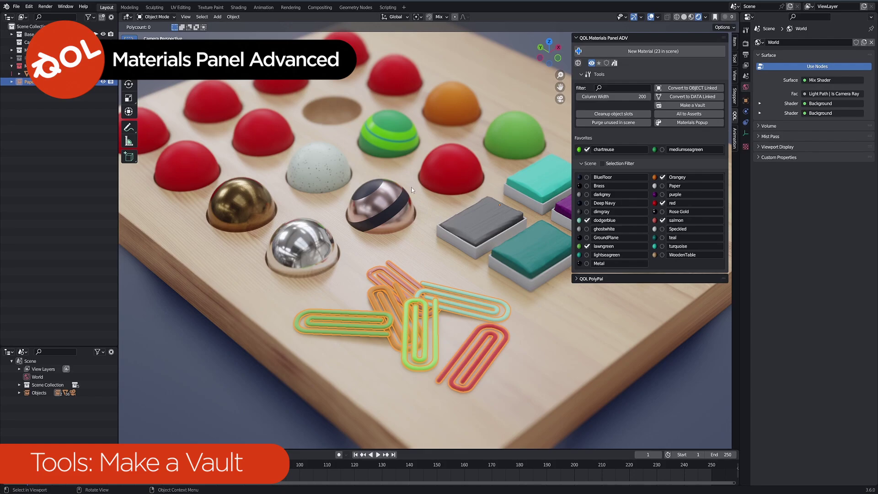
Select a sphere and the grey box, rebuild the vault, and pick Deep Navy in Materials Holder.
{"action": "left_click", "coordinate": [454, 168]}
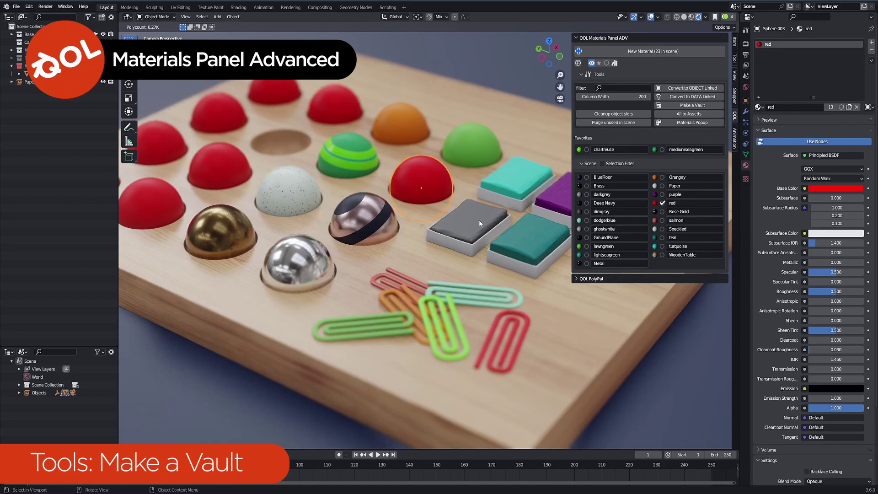
{"action": "left_click", "coordinate": [479, 223]}
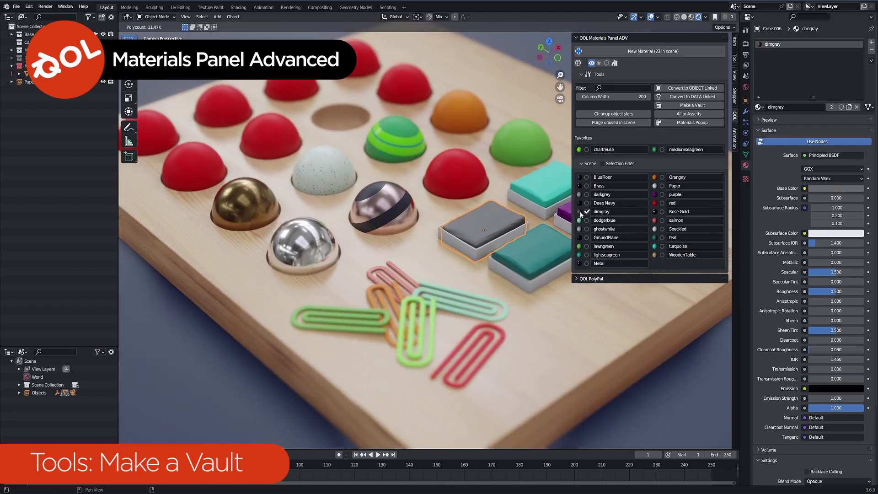
{"action": "middle_click_drag", "start_coordinate": [487, 224], "coordinate": [481, 224]}
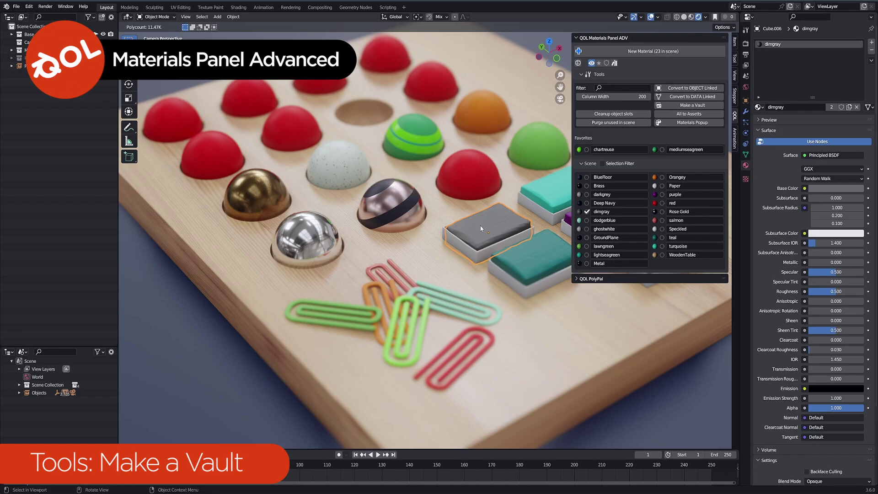
{"action": "left_click", "coordinate": [676, 107]}
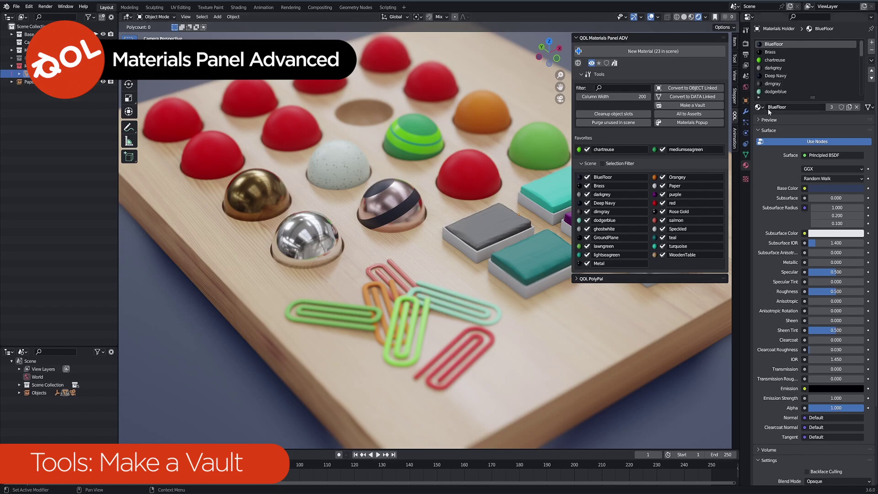
{"action": "left_click", "coordinate": [603, 203]}
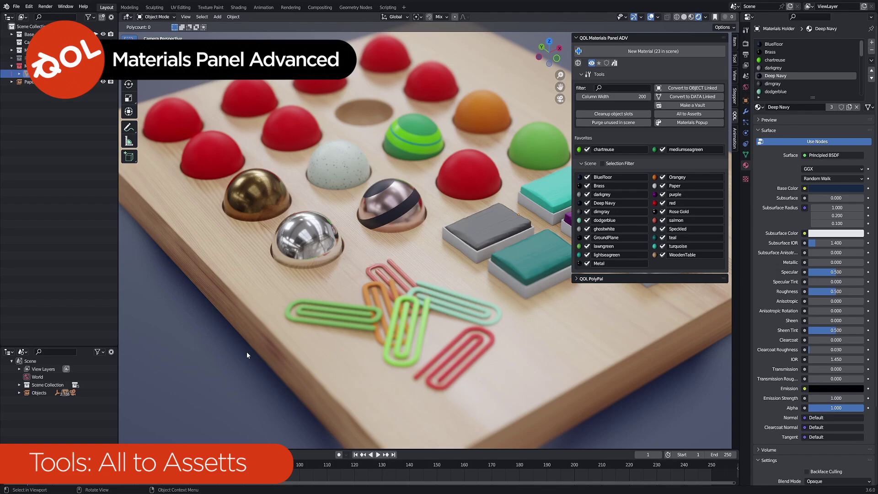
Split off a lower Asset Browser showing the Current File library and make it shorter.
{"action": "left_click_drag", "start_coordinate": [120, 442], "coordinate": [127, 303]}
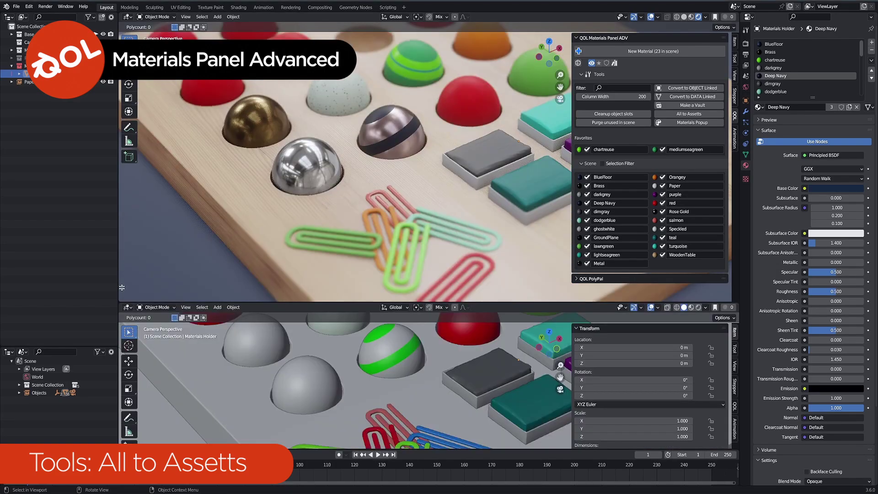
{"action": "left_click", "coordinate": [128, 302]}
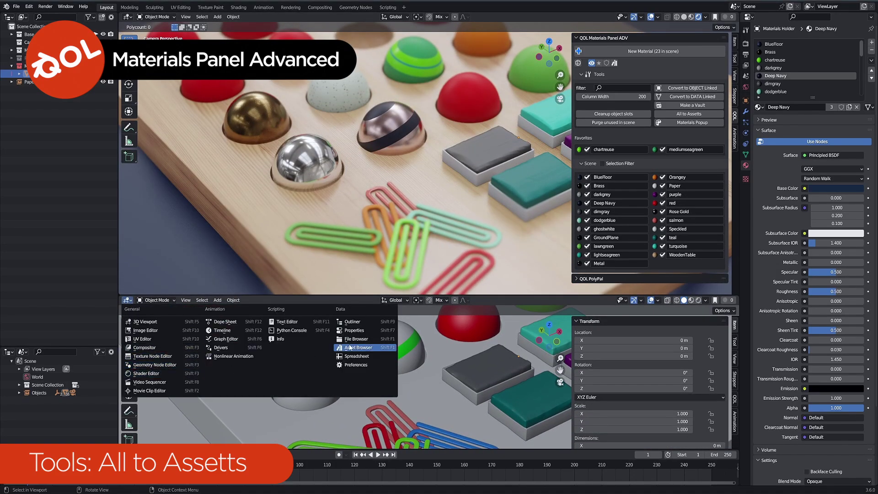
{"action": "left_click", "coordinate": [364, 347]}
{"action": "left_click", "coordinate": [142, 312]}
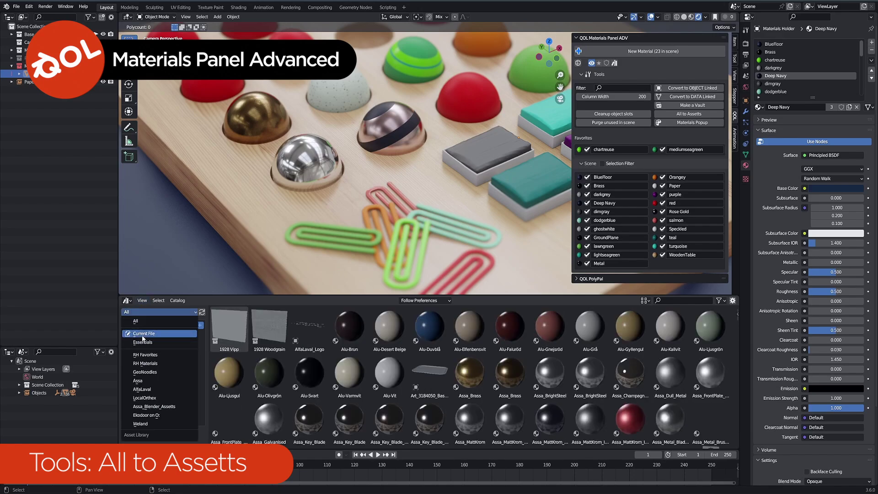
{"action": "left_click", "coordinate": [142, 334]}
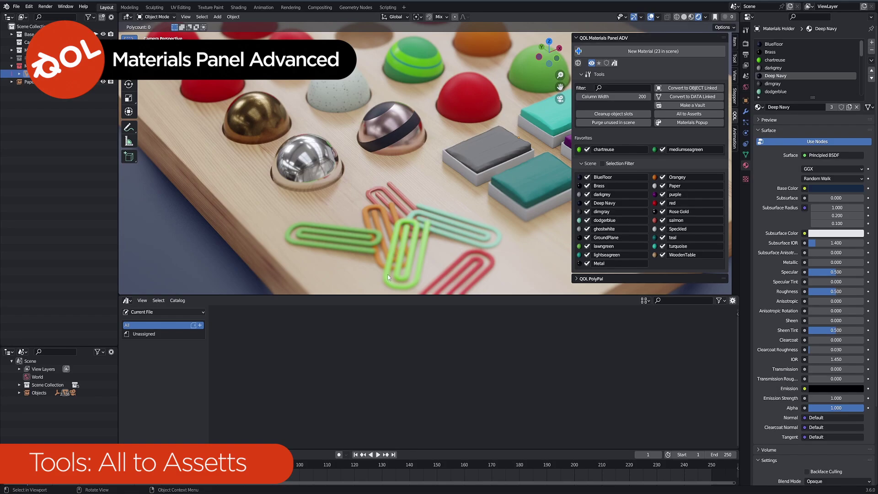
{"action": "left_click_drag", "start_coordinate": [371, 296], "coordinate": [369, 322]}
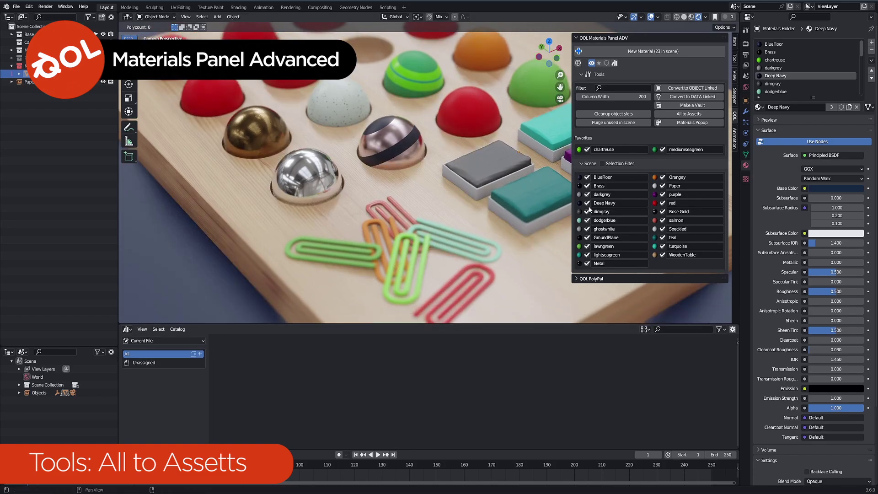
Mark Brass, darkgrey, dodgerblue and red as assets, then unmark all four.
{"action": "left_click", "coordinate": [614, 63]}
{"action": "left_click", "coordinate": [594, 186]}
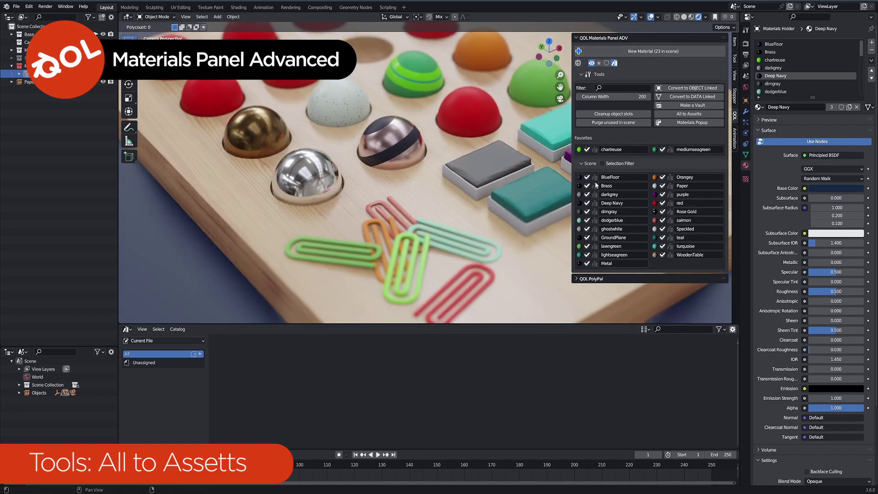
{"action": "left_click", "coordinate": [594, 194]}
{"action": "left_click", "coordinate": [594, 220]}
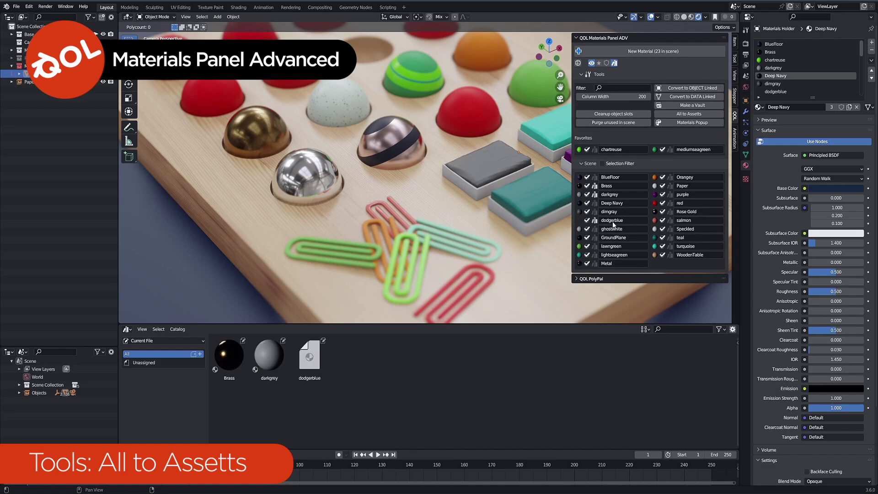
{"action": "left_click", "coordinate": [670, 203]}
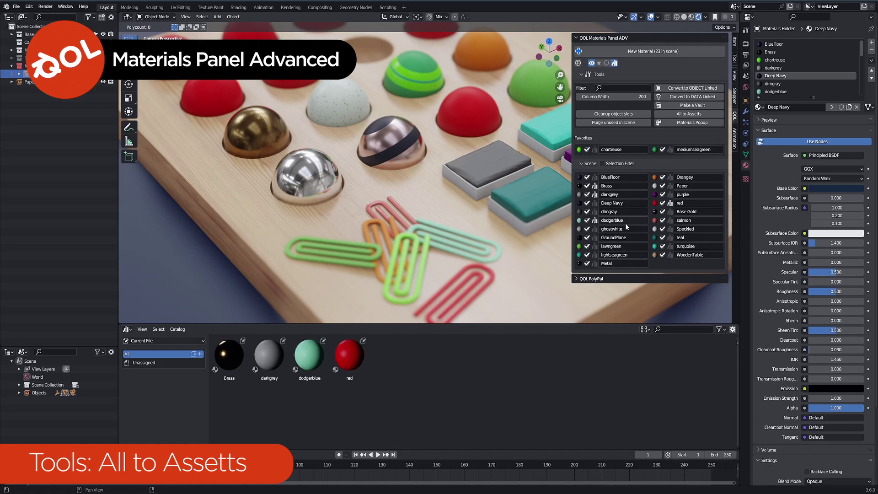
{"action": "left_click", "coordinate": [594, 186]}
{"action": "left_click", "coordinate": [594, 194]}
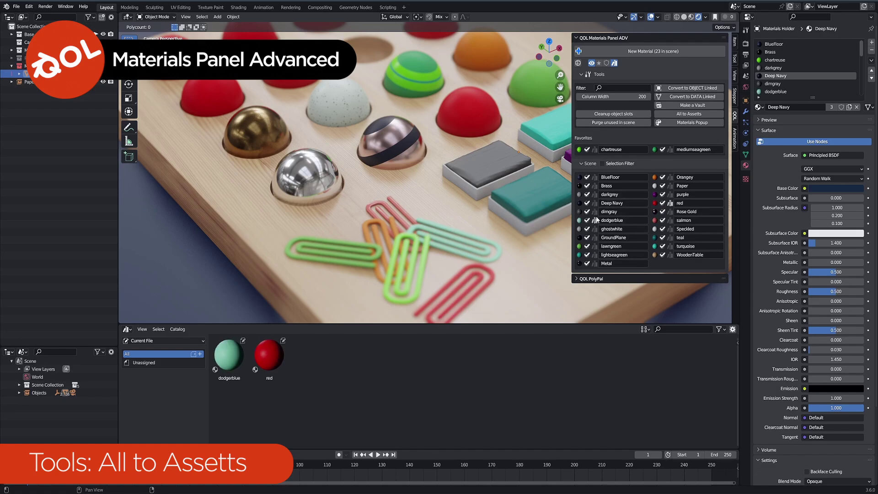
{"action": "left_click", "coordinate": [594, 220]}
{"action": "left_click", "coordinate": [670, 203]}
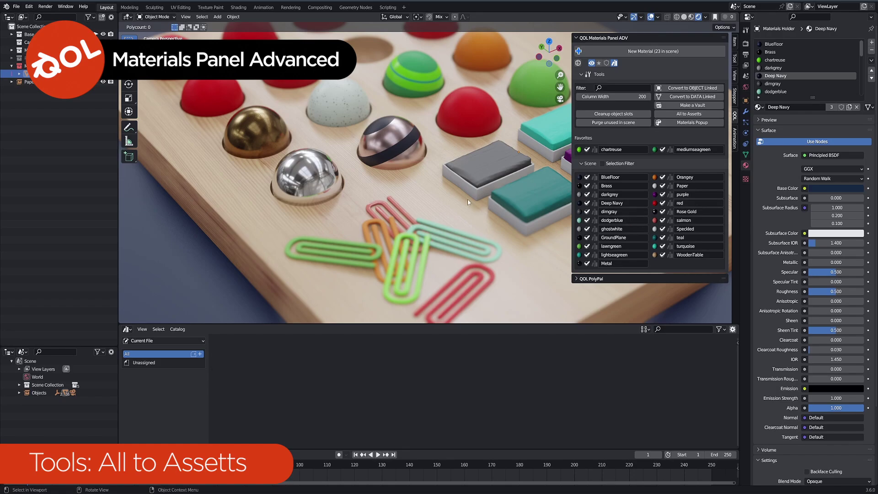
Select seven balls on the upper board and give each one a new material.
{"action": "middle_click_drag", "start_coordinate": [430, 170], "coordinate": [446, 250], "text": "shift"}
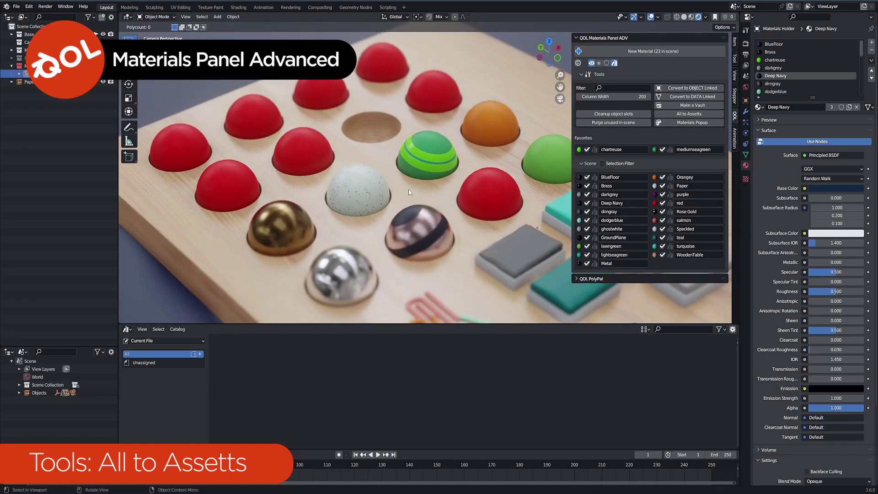
{"action": "left_click", "coordinate": [233, 194]}
{"action": "left_click", "coordinate": [183, 144], "text": "shift"}
{"action": "left_click", "coordinate": [249, 118], "text": "shift"}
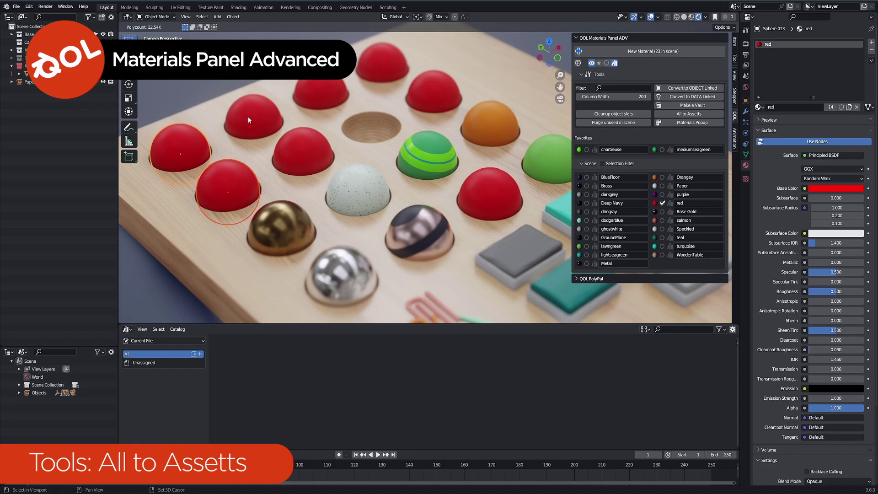
{"action": "left_click", "coordinate": [303, 155], "text": "shift"}
{"action": "left_click", "coordinate": [320, 102], "text": "shift"}
{"action": "left_click", "coordinate": [382, 61], "text": "shift"}
{"action": "left_click", "coordinate": [432, 90], "text": "shift"}
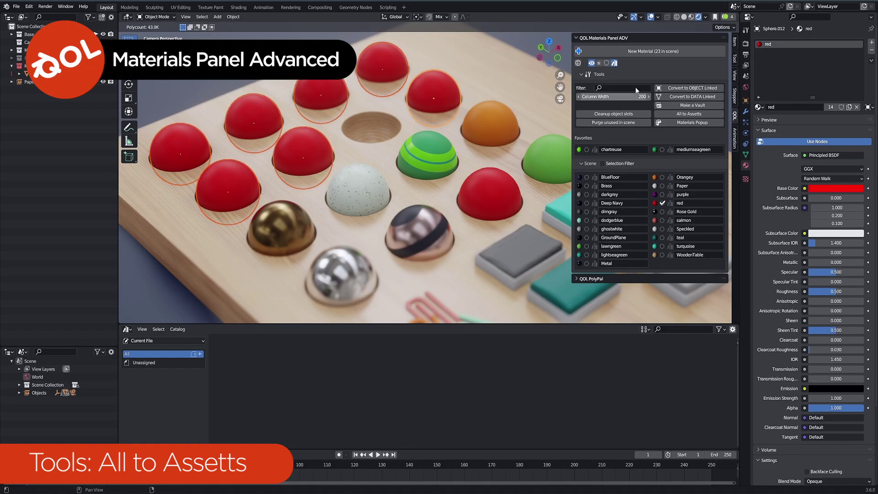
{"action": "left_click", "coordinate": [638, 52]}
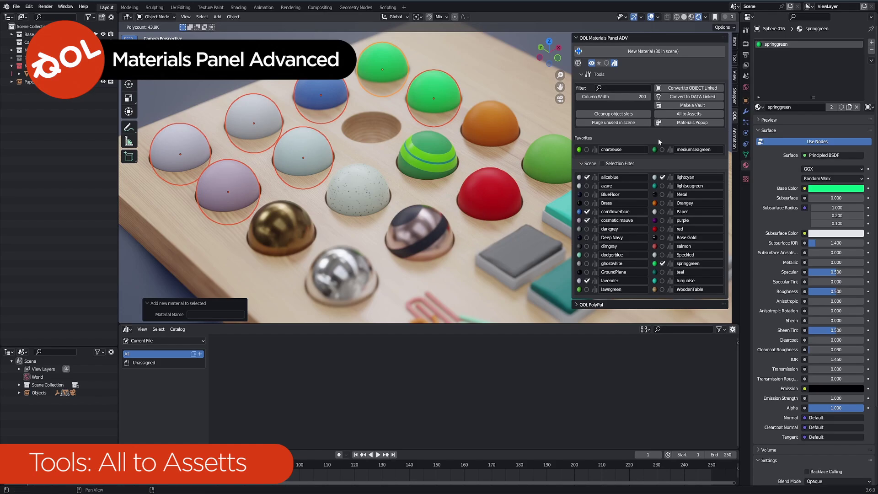
Convert all materials to assets, then drag Orangey, mediumseagreen and red onto three spheres.
{"action": "left_click", "coordinate": [687, 116]}
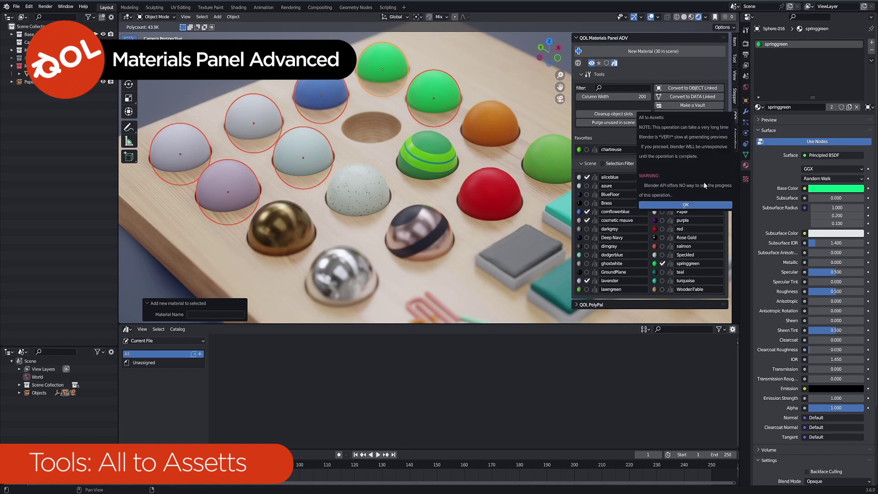
{"action": "left_click", "coordinate": [664, 206]}
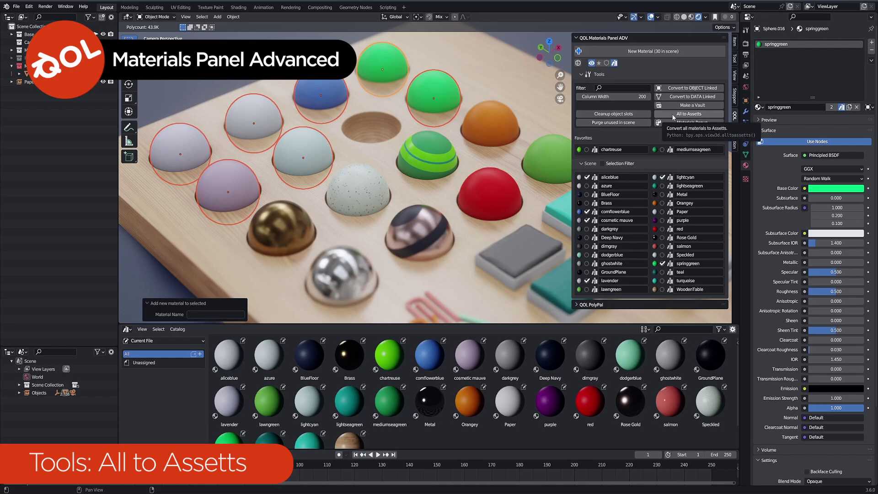
{"action": "left_click_drag", "start_coordinate": [469, 401], "coordinate": [303, 157]}
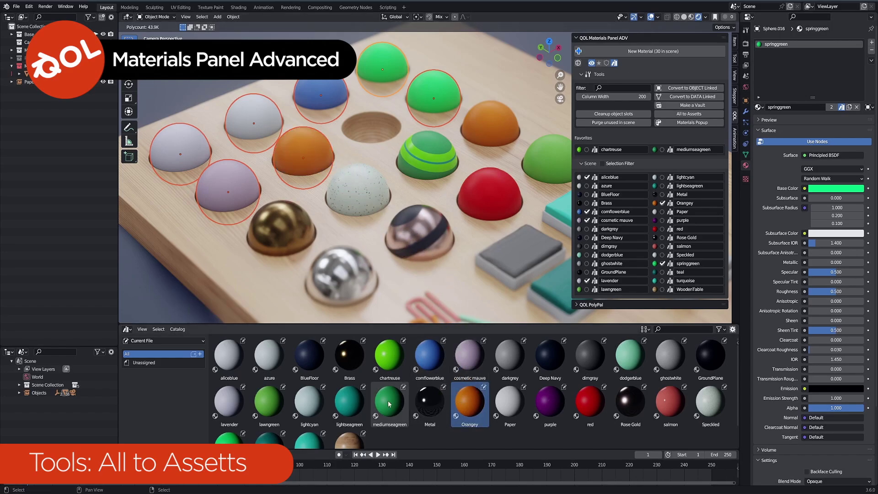
{"action": "left_click_drag", "start_coordinate": [389, 404], "coordinate": [254, 125]}
{"action": "left_click_drag", "start_coordinate": [590, 402], "coordinate": [438, 219]}
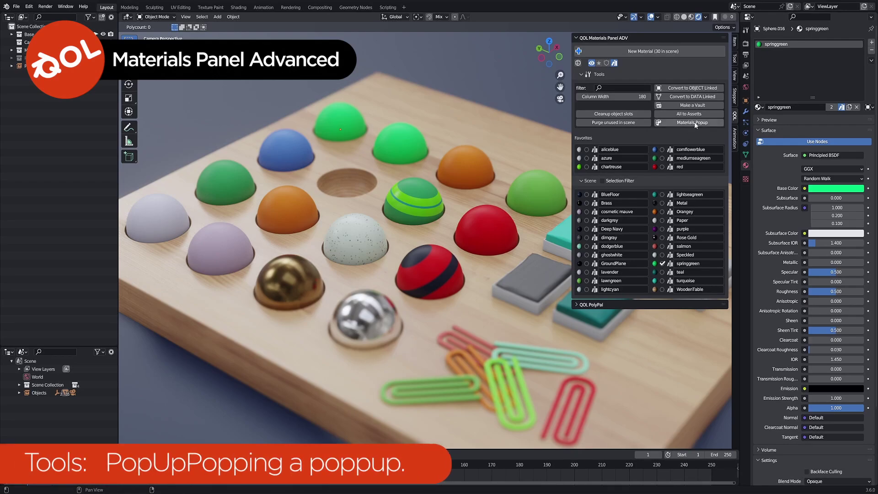
Add the Materials Popup to Quick Favorites, hide the sidebar, summon it with Alt+M, then close it.
{"action": "left_click", "coordinate": [660, 122]}
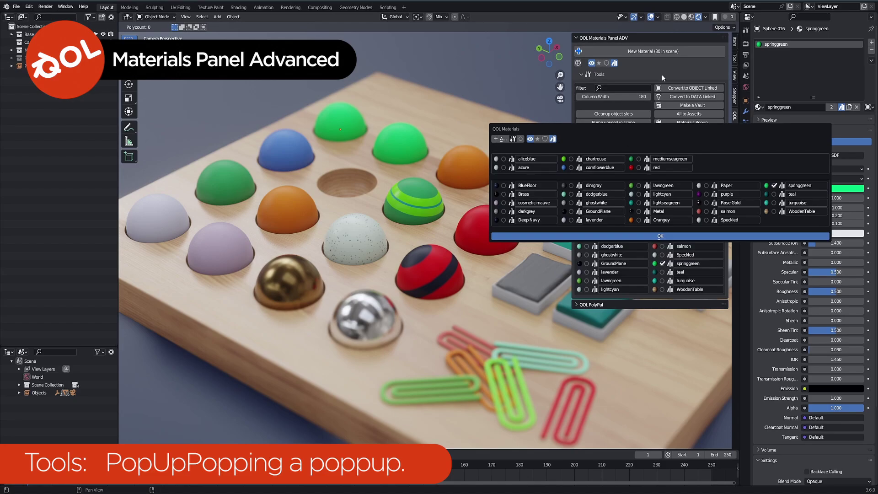
{"action": "right_click", "coordinate": [676, 123]}
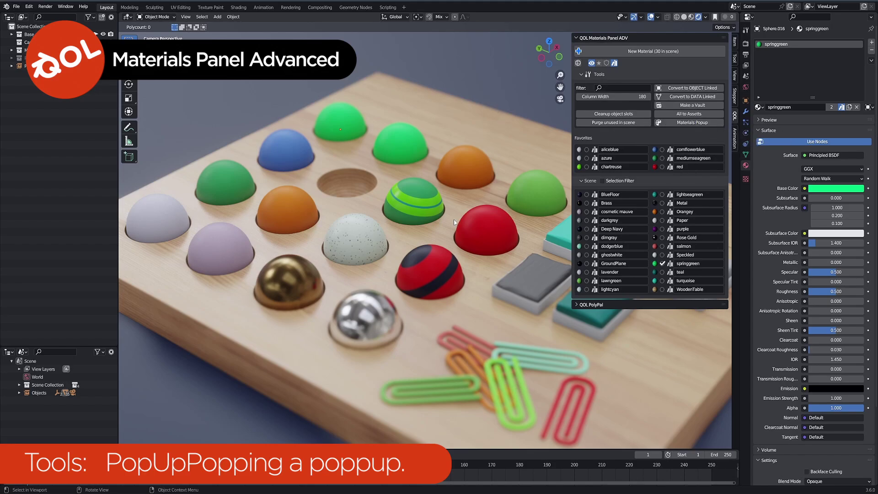
{"action": "key", "text": "n"}
{"action": "key", "text": "alt+m"}
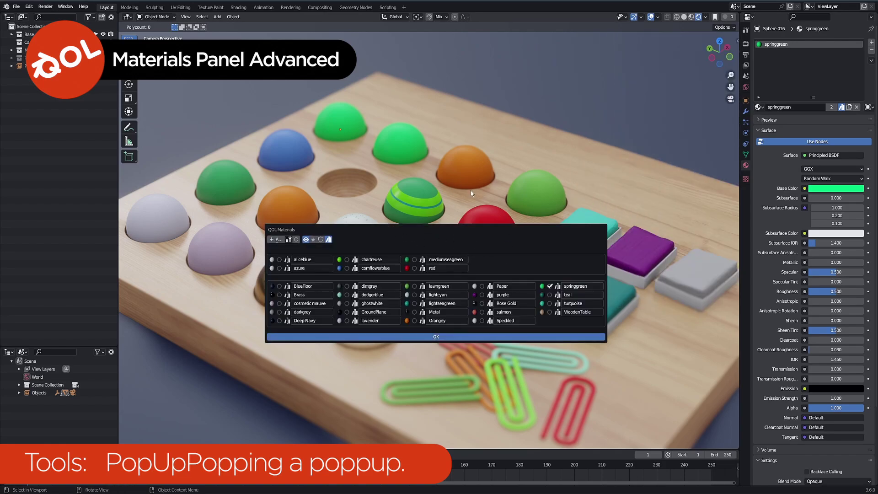
{"action": "left_click", "coordinate": [432, 337]}
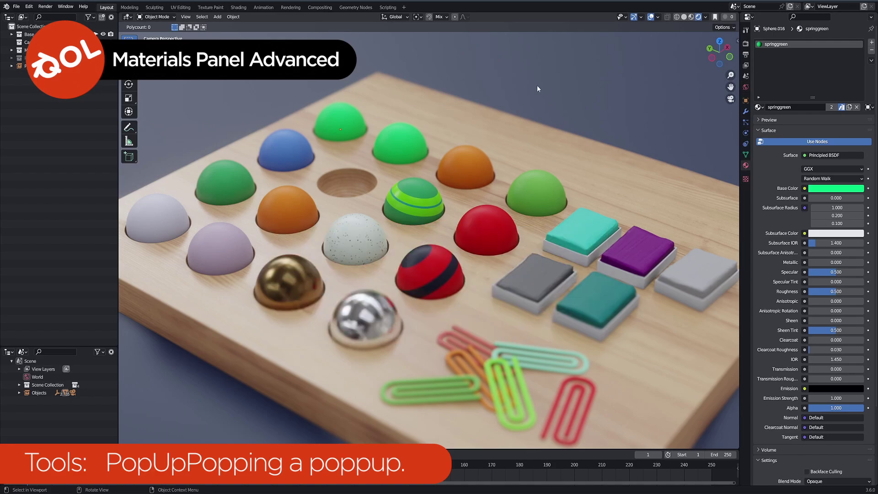
{"action": "middle_click_drag", "start_coordinate": [527, 171], "coordinate": [484, 173]}
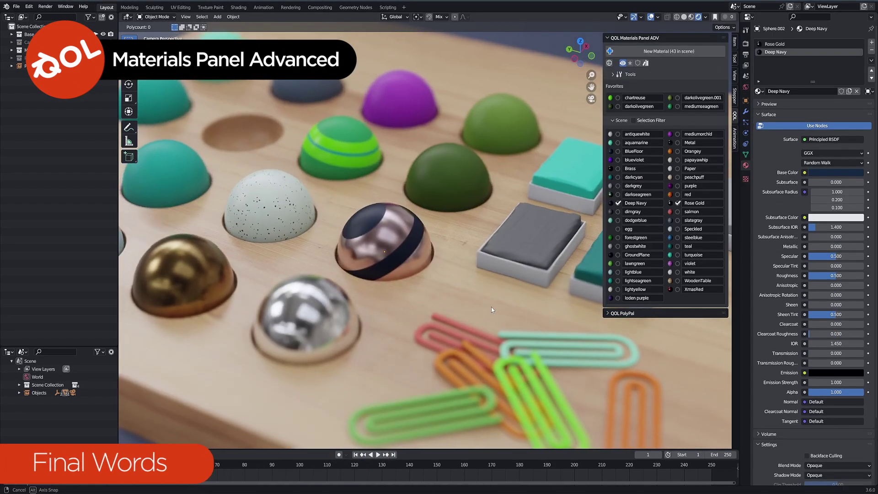
{"action": "middle_click_drag", "start_coordinate": [491, 306], "coordinate": [484, 274]}
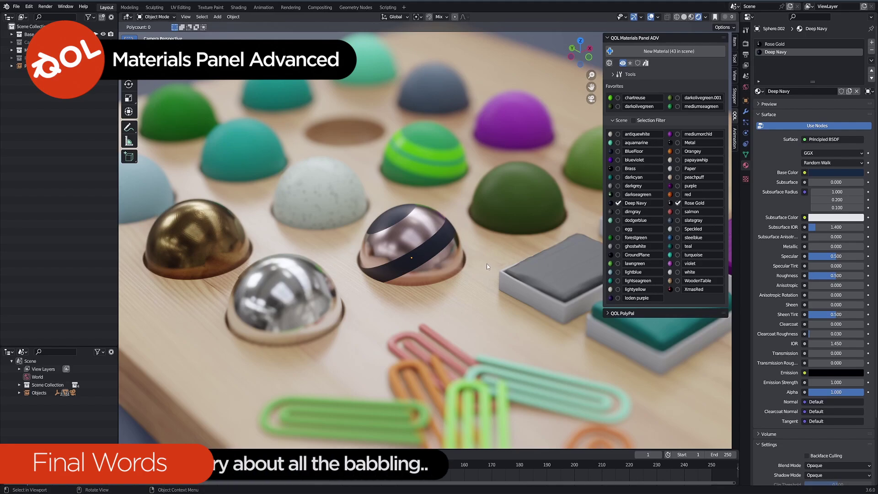
{"action": "middle_click_drag", "start_coordinate": [487, 254], "coordinate": [462, 298]}
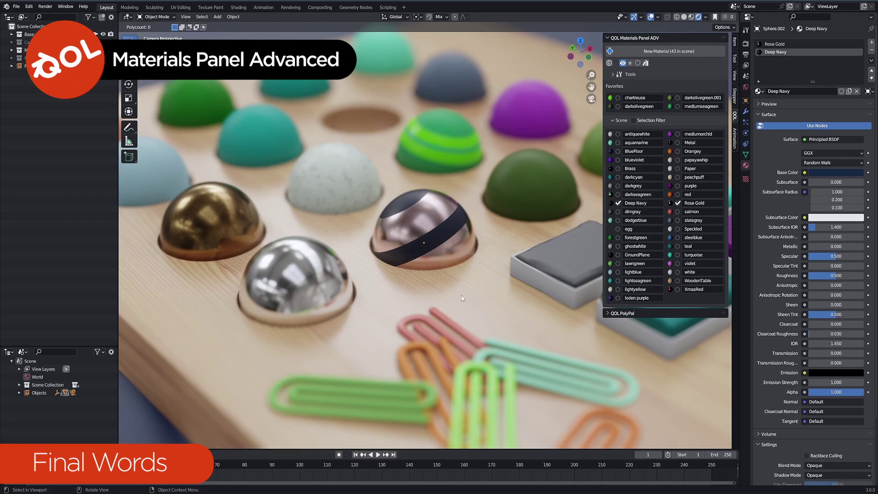
{"action": "mouse_move", "coordinate": [476, 257]}
{"action": "middle_mouse_down"}
{"action": "mouse_move", "coordinate": [481, 265]}
{"action": "mouse_move", "coordinate": [478, 247]}
{"action": "middle_mouse_up"}
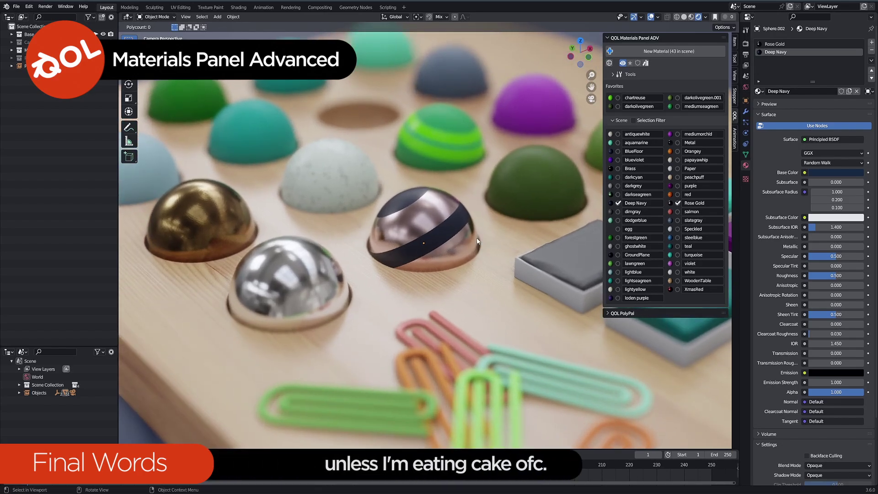
{"action": "middle_click_drag", "start_coordinate": [497, 250], "coordinate": [465, 281]}
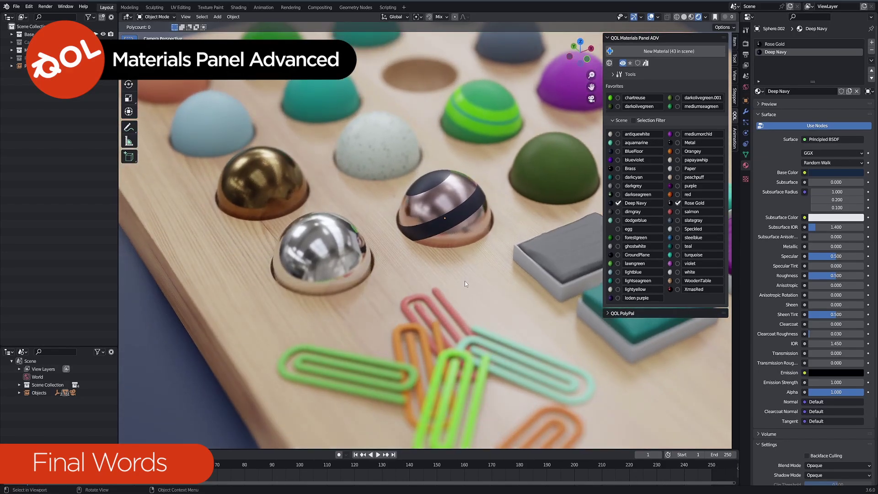